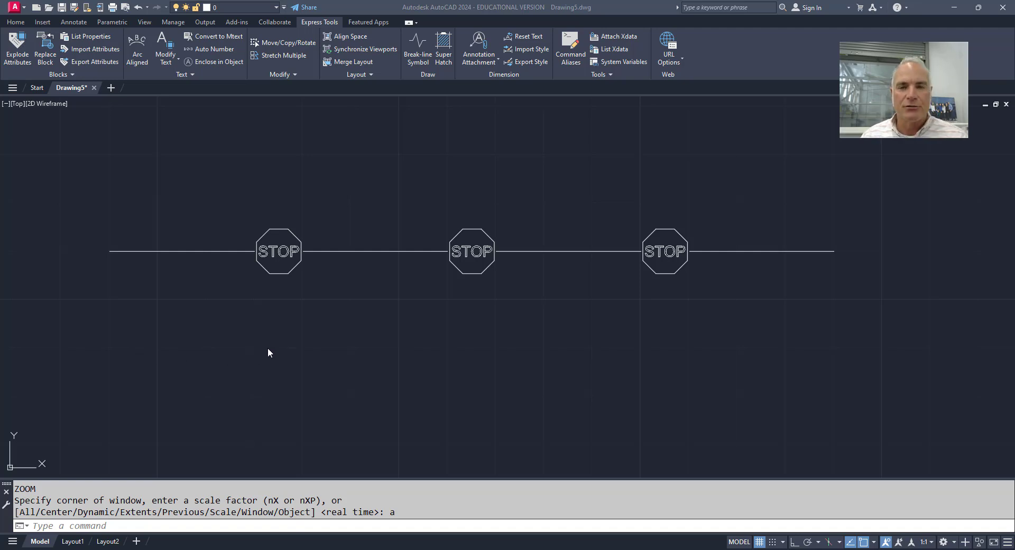
scroll(294, 338, up, 2)
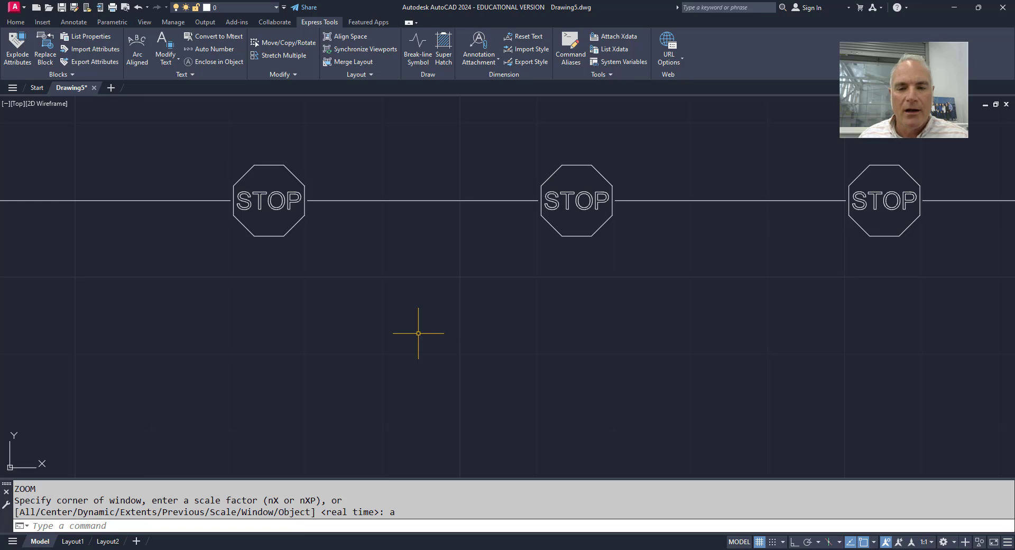
middle_drag(389, 308, 427, 324)
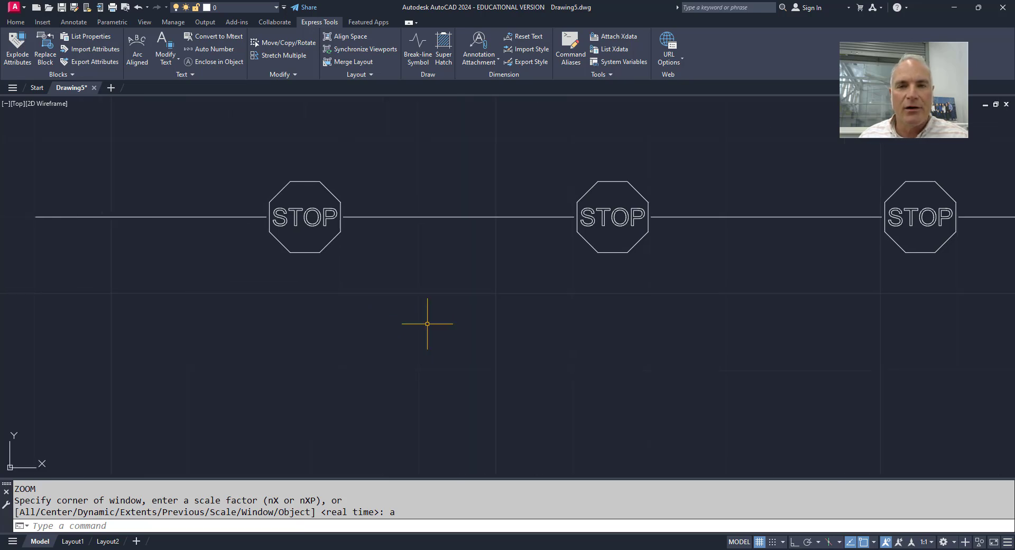
click(230, 216)
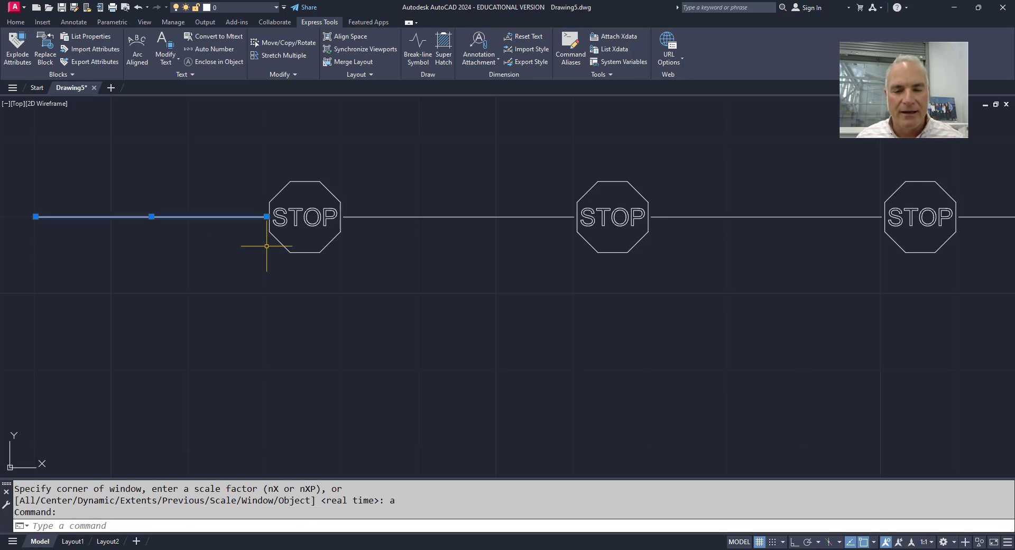
scroll(304, 251, up, 2)
key(Escape)
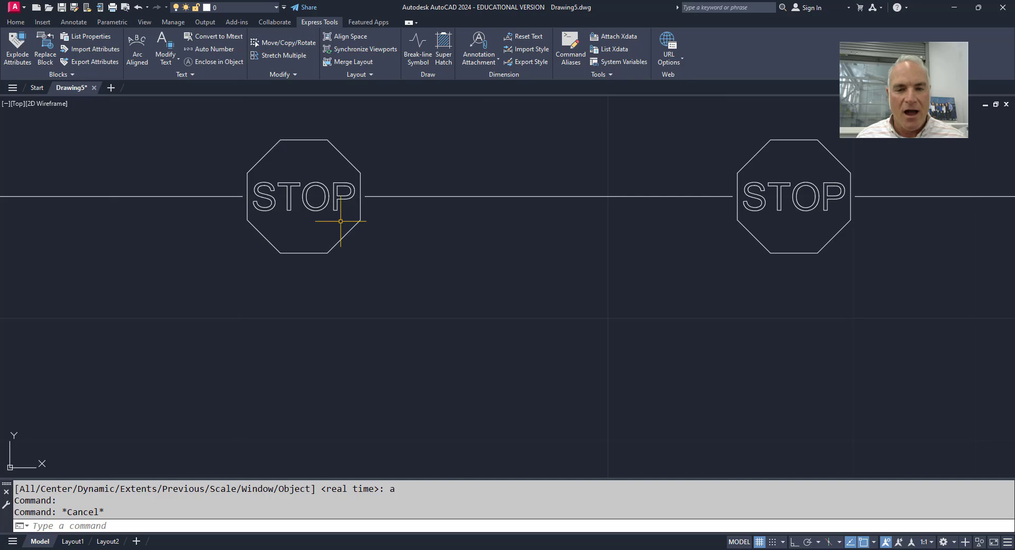
middle_drag(310, 153, 310, 173)
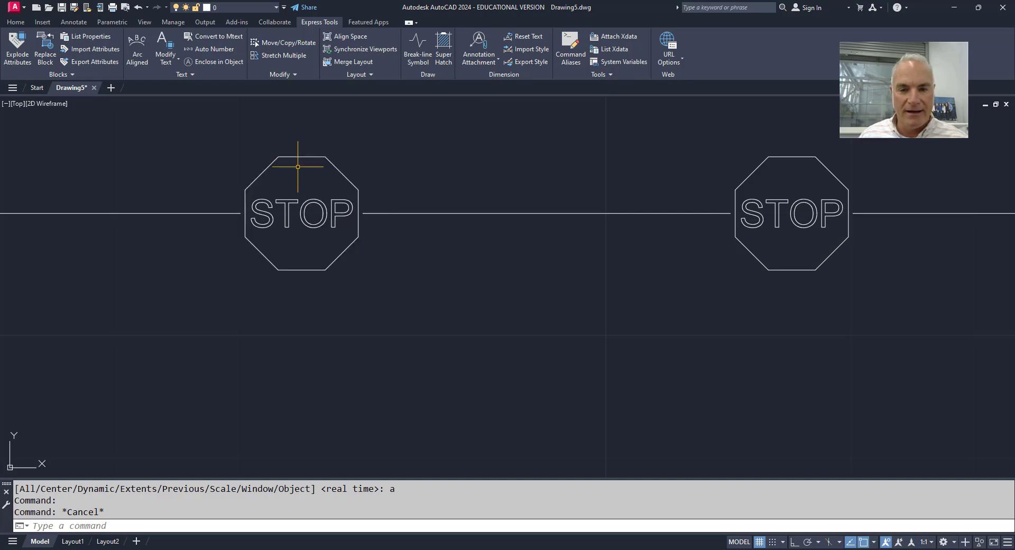
scroll(289, 190, up, 6)
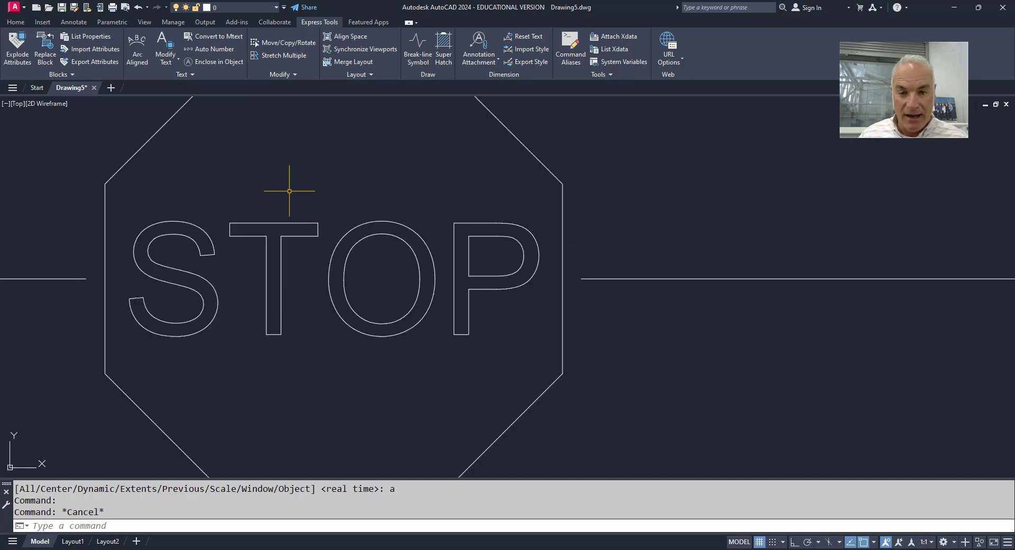
click(193, 210)
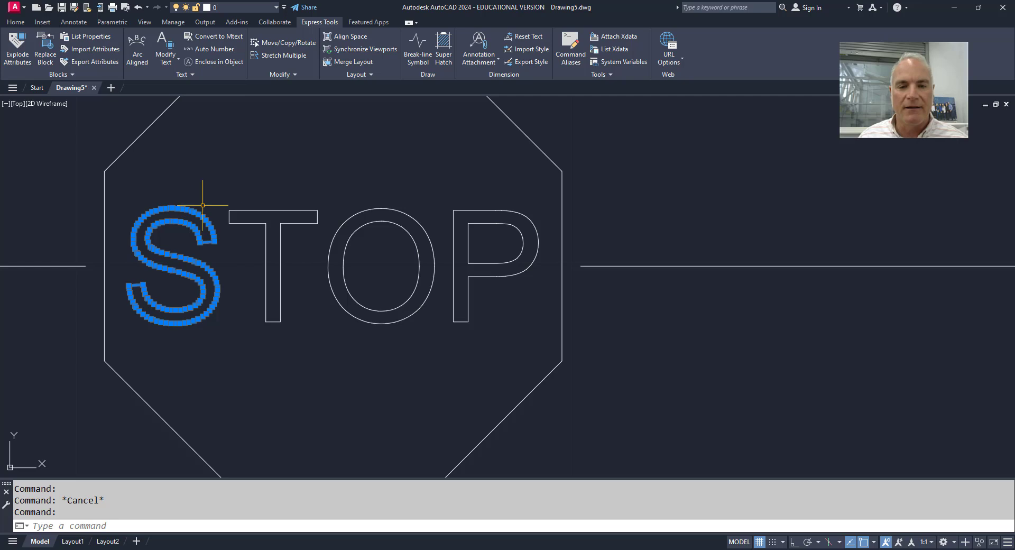
click(253, 210)
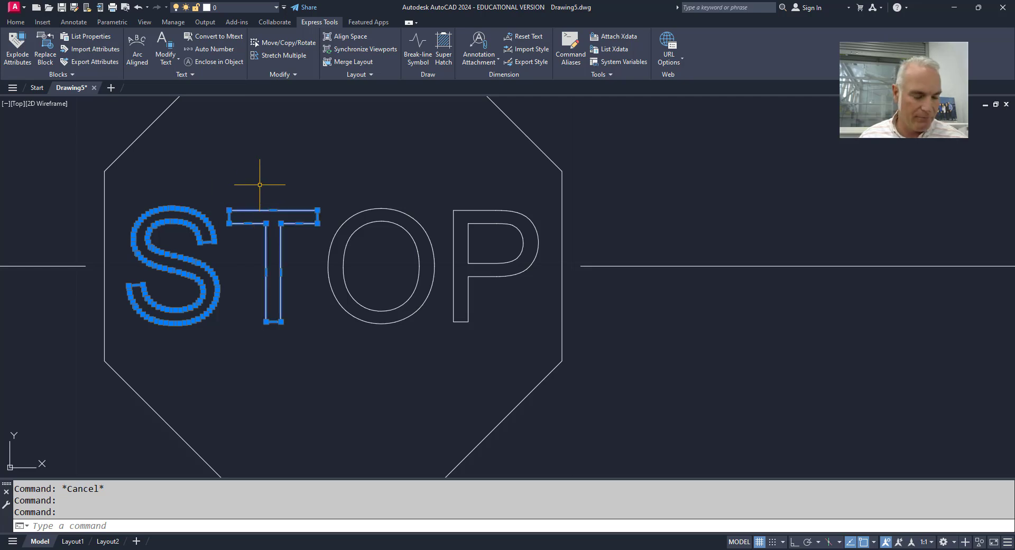
key(Escape)
scroll(259, 184, down, 4)
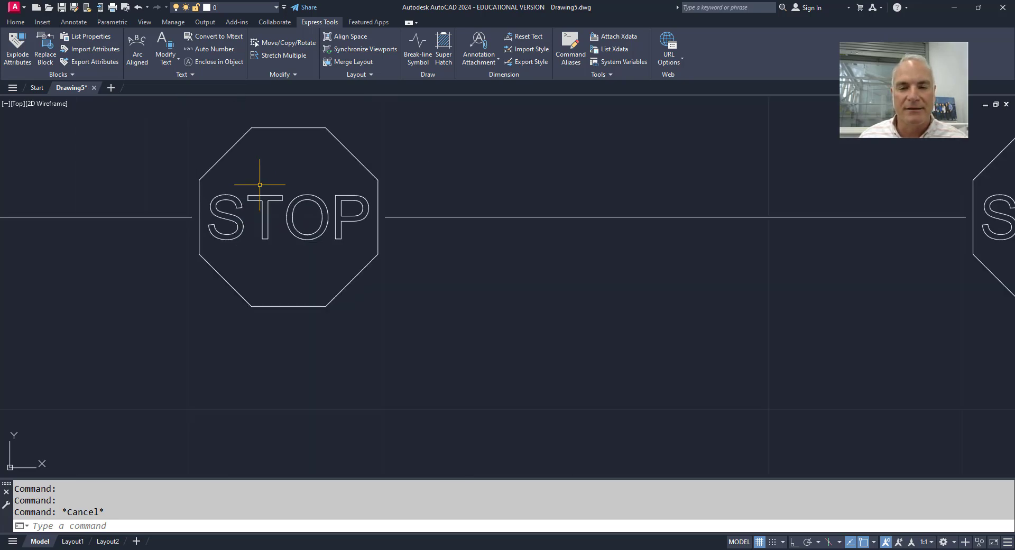
middle_drag(253, 163, 265, 177)
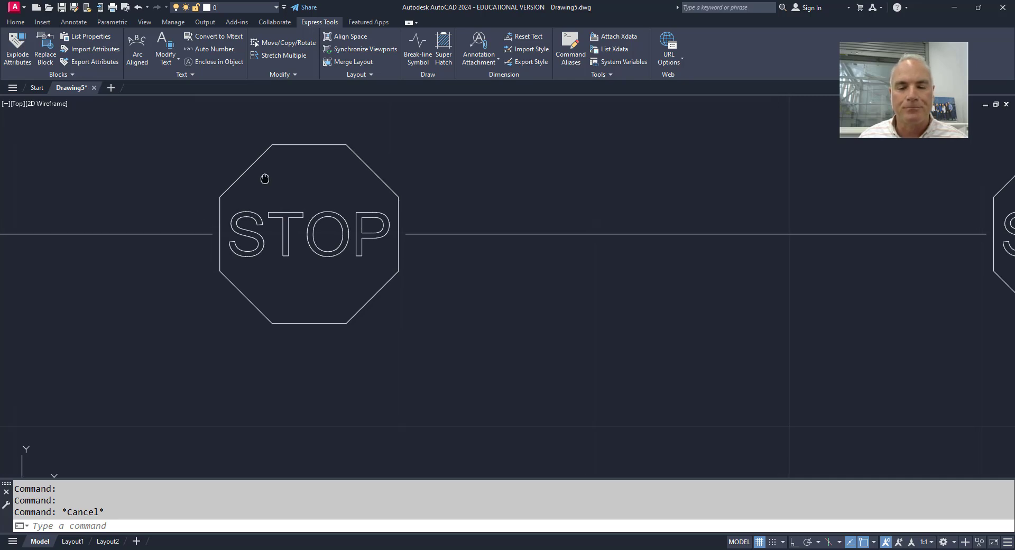
scroll(341, 257, down, 2)
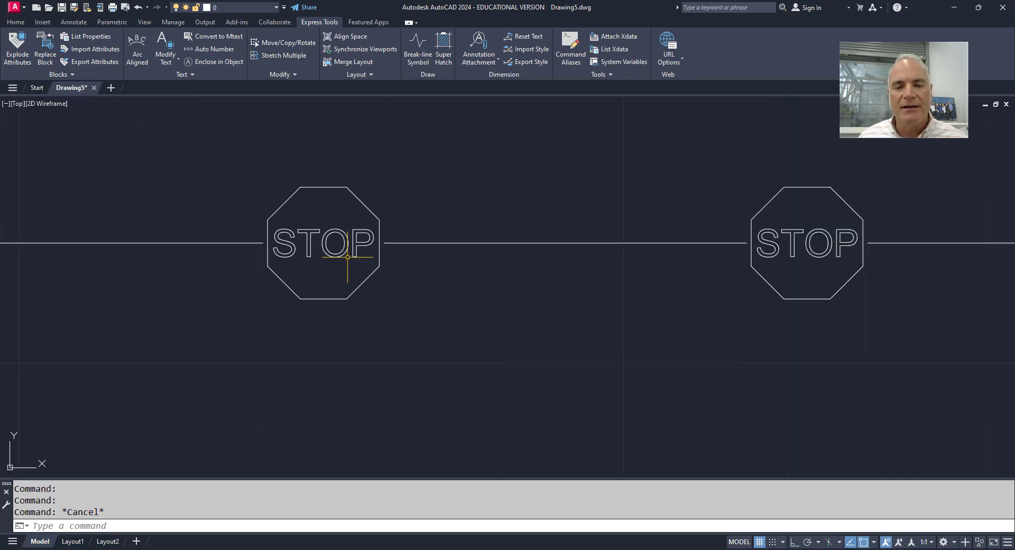
scroll(483, 262, down, 3)
middle_drag(441, 277, 396, 264)
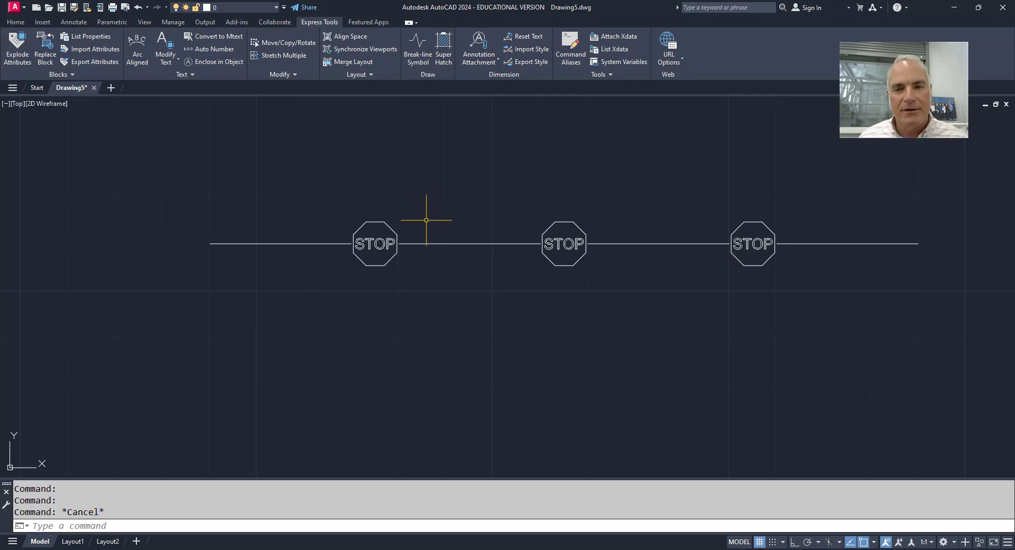
- Launch Make Shape from the expanded Express Tools panel and save the file as StopSign.shp in Custom Linetypes
scroll(418, 223, up, 4)
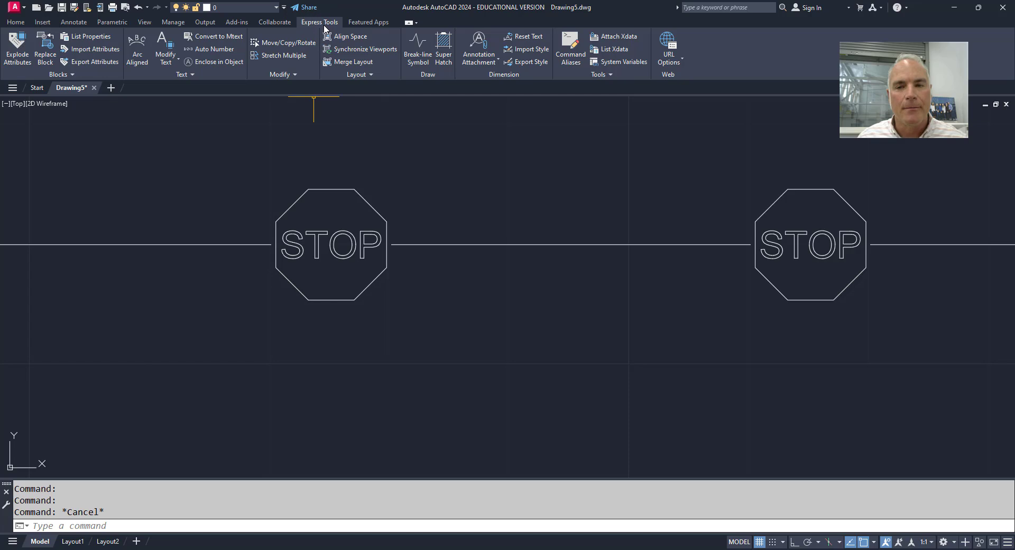
click(580, 74)
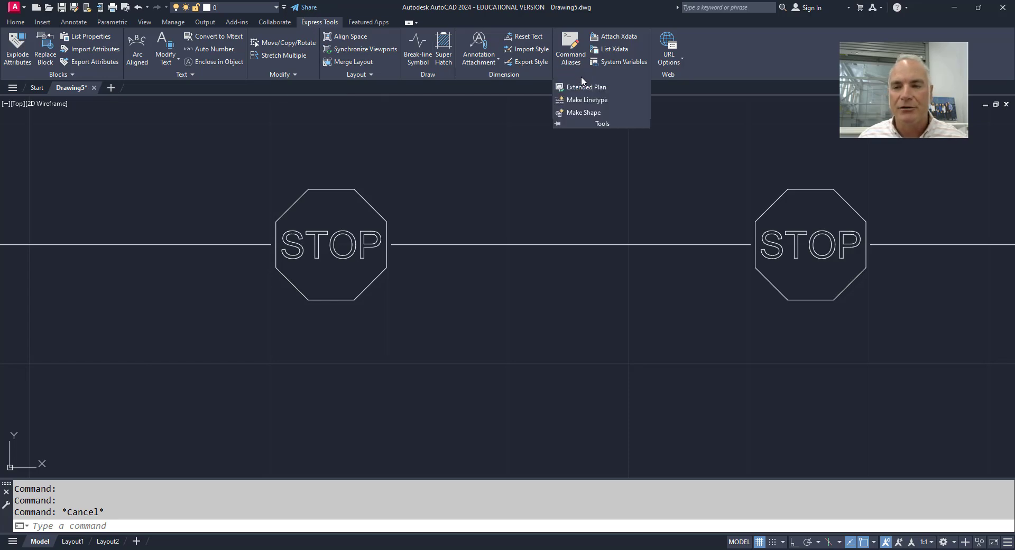
click(584, 113)
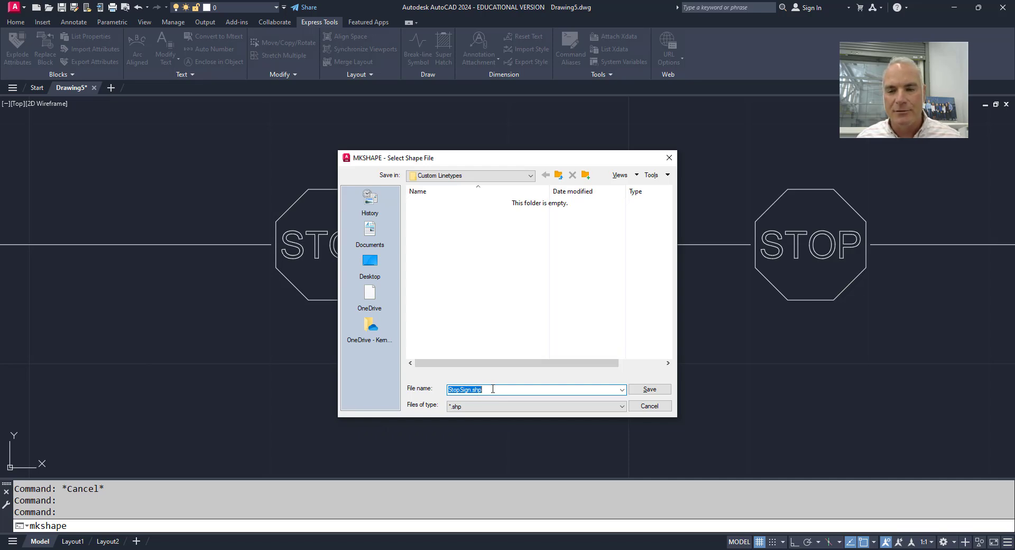
click(649, 390)
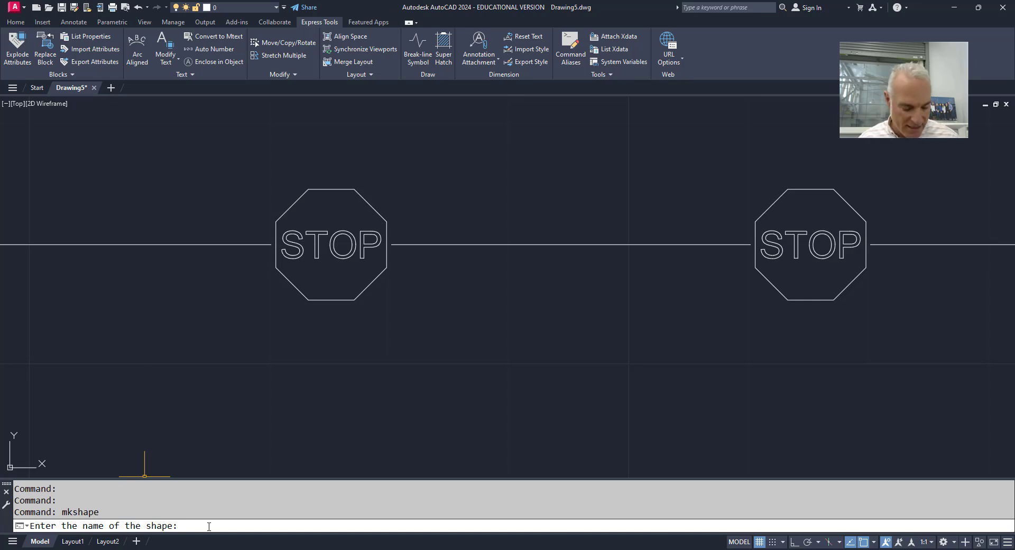
- Answer the MKSHAPE prompts with shape name StopSign and resolution 500
text(Stop)
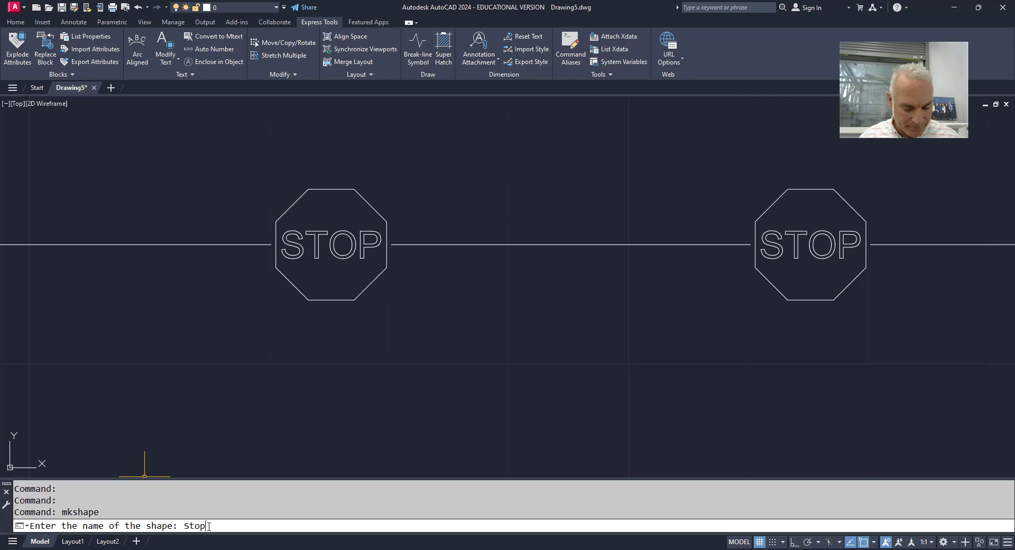
text(Sign)
key(Return)
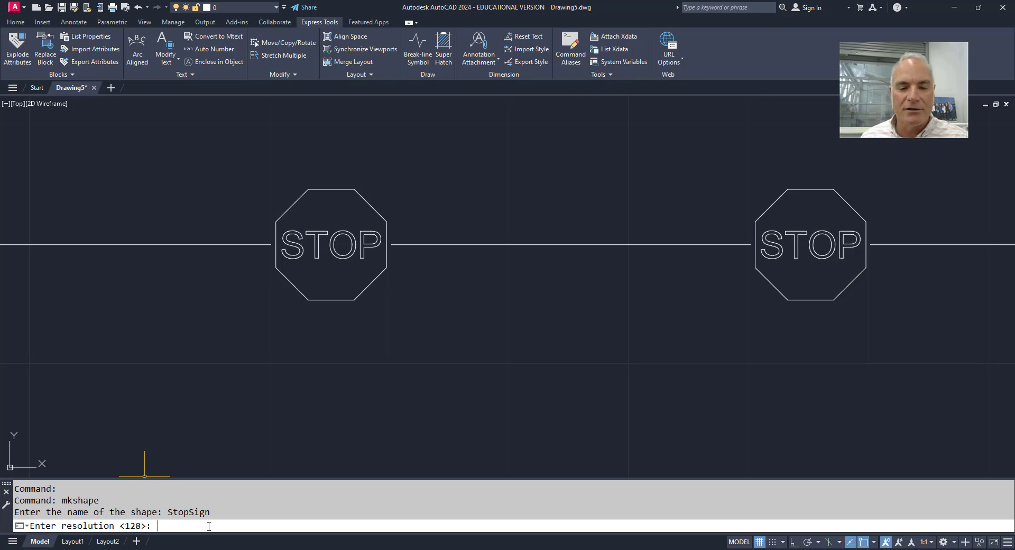
text(500)
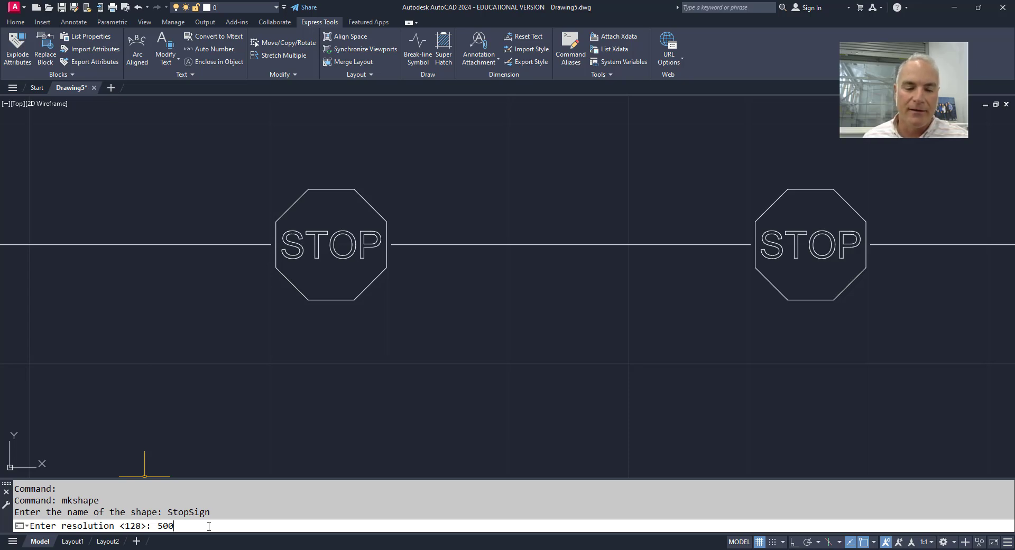
key(Return)
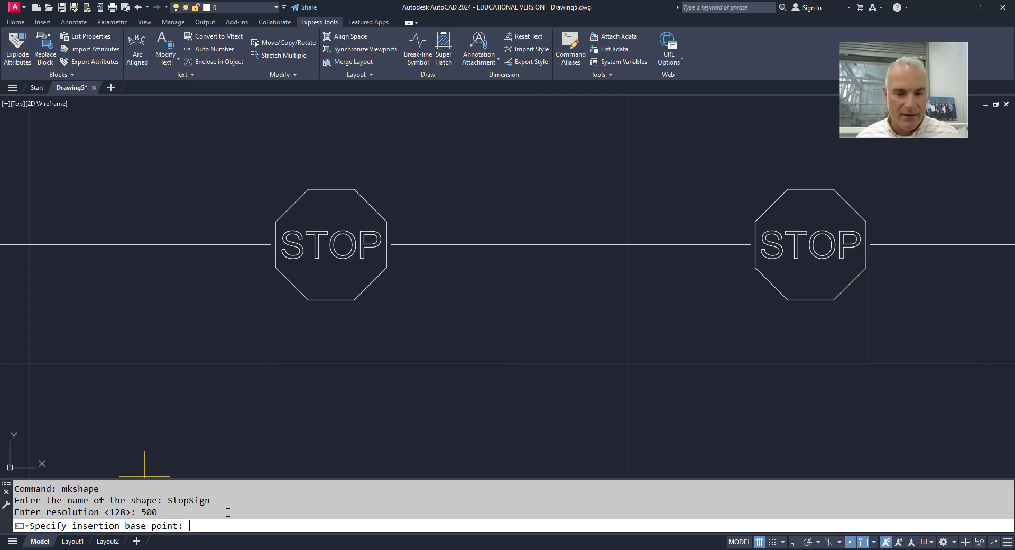
- Base the shape midway between the line ends and window-select the left STOP sign's seven objects to compile it
shift+right_click(267, 344)
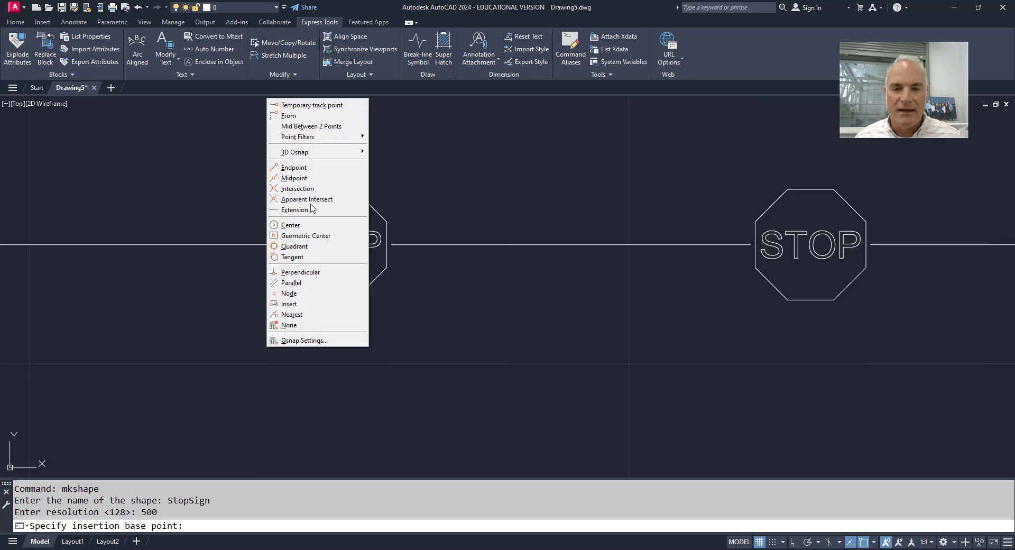
click(330, 126)
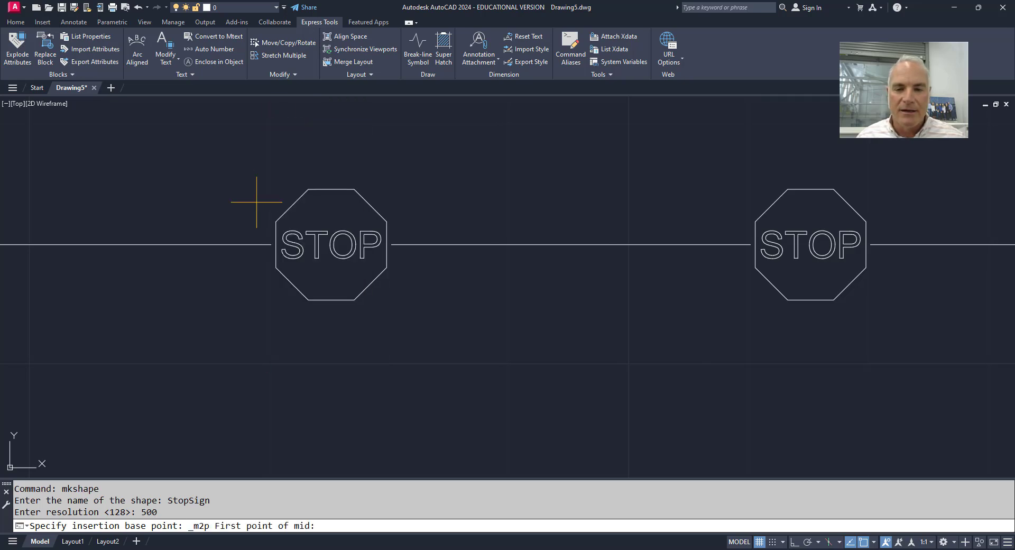
click(251, 238)
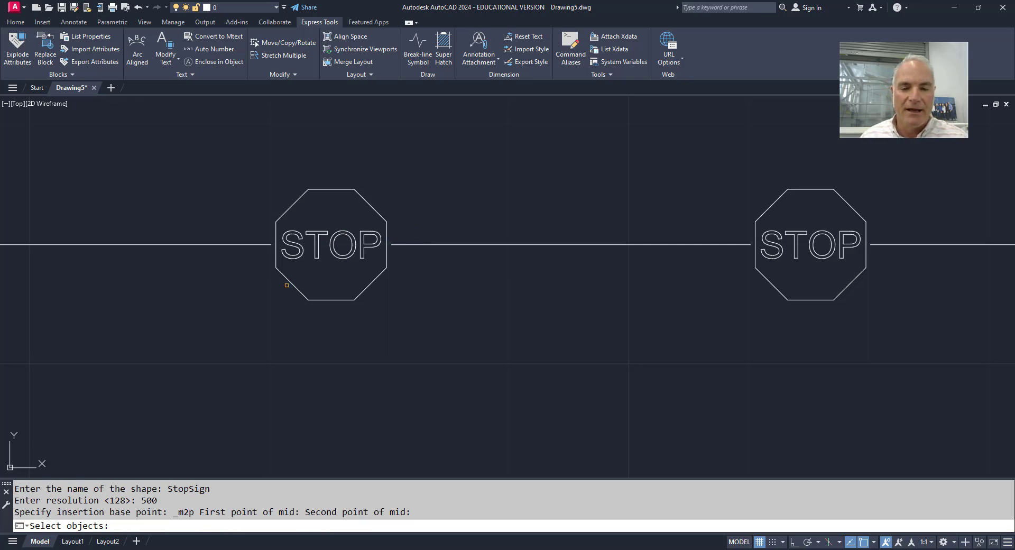
click(244, 331)
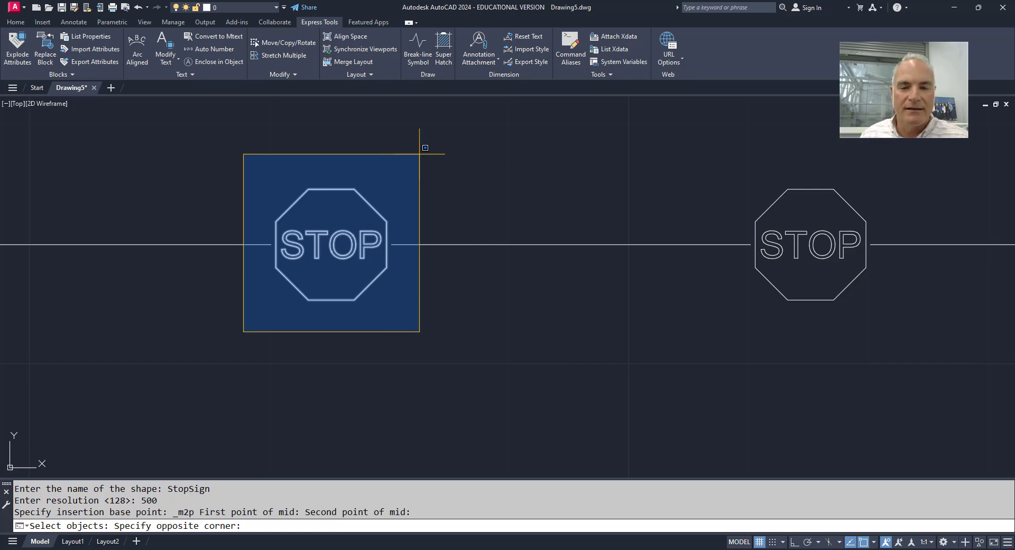
click(420, 154)
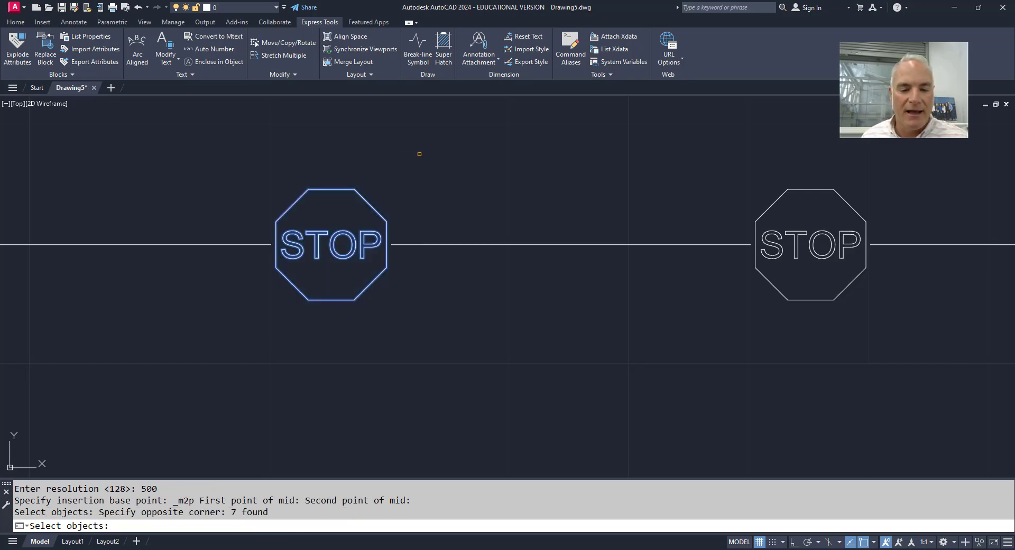
key(Return)
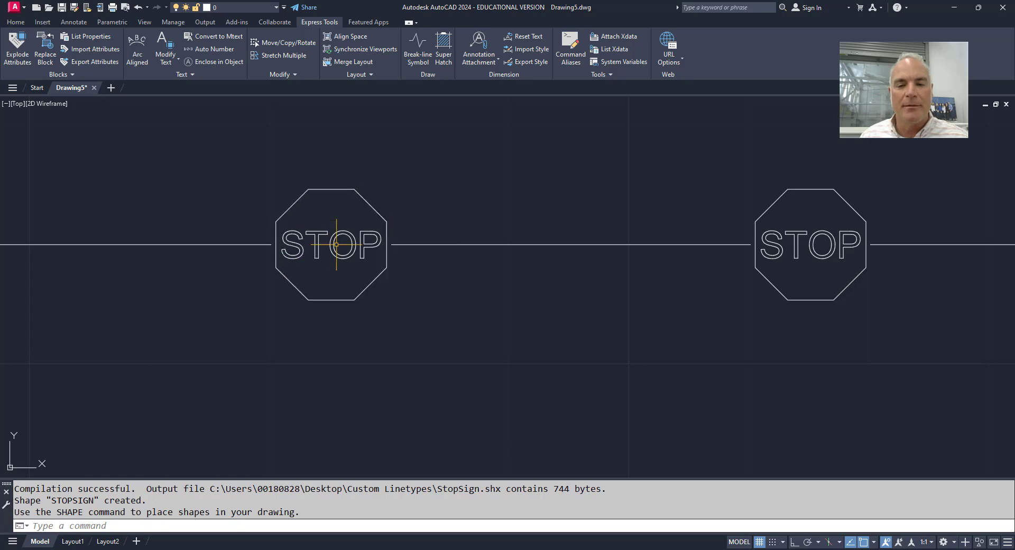
- Delete the original left STOP sign outline and letters
click(241, 343)
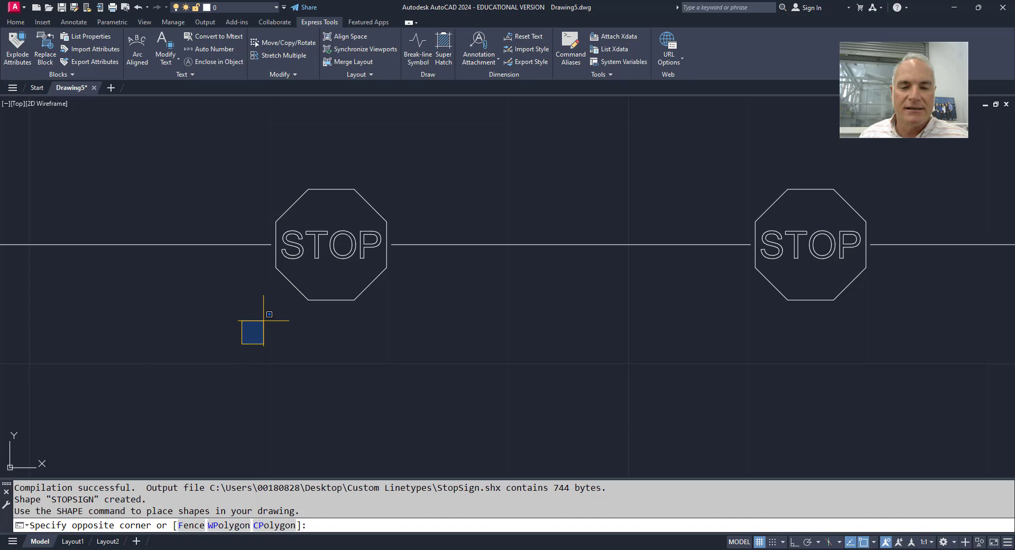
click(424, 159)
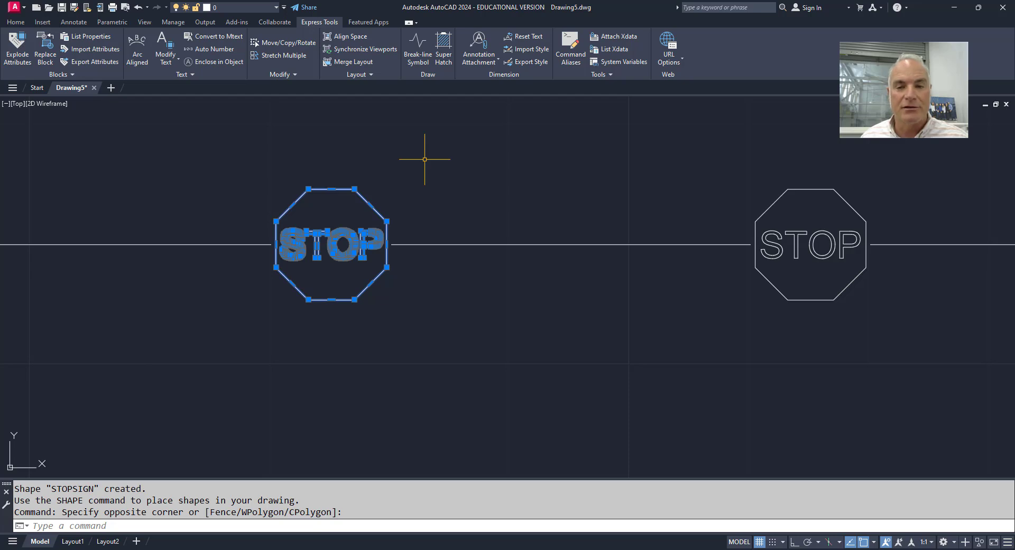
key(Delete)
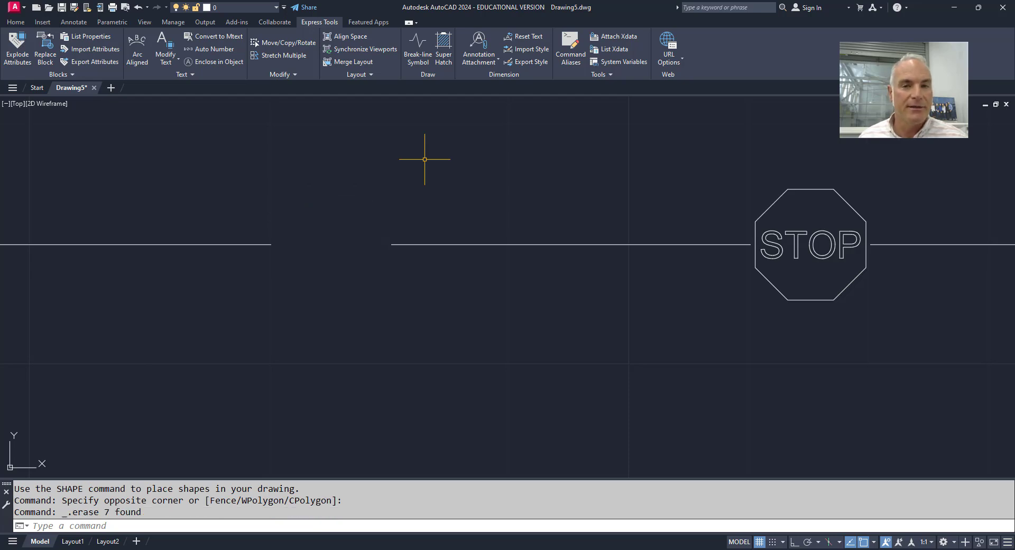
- Insert the stopsign shape midway between the gap ends, at height 1 and 0 rotation
text(shape)
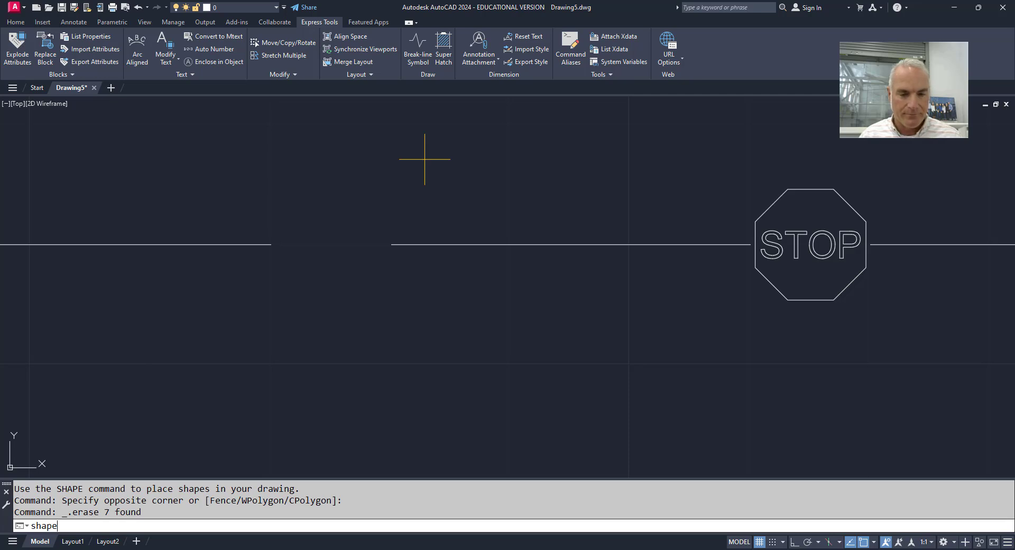
key(Return)
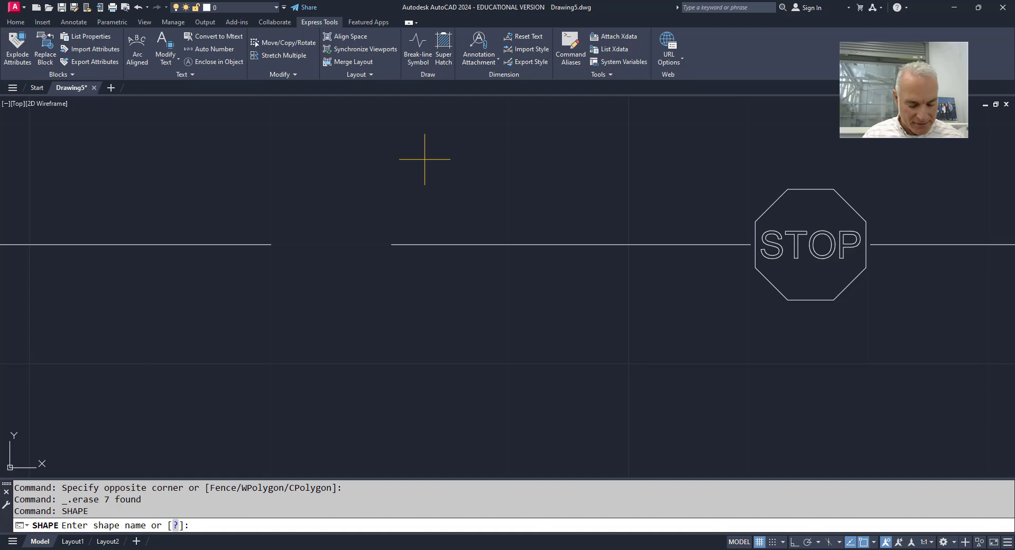
text(stopsi)
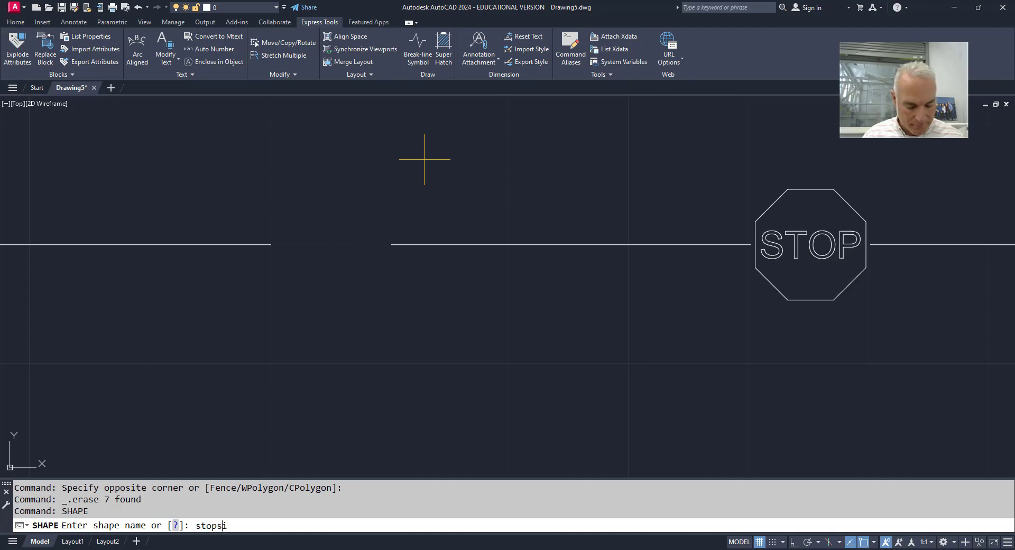
text(gn)
key(Return)
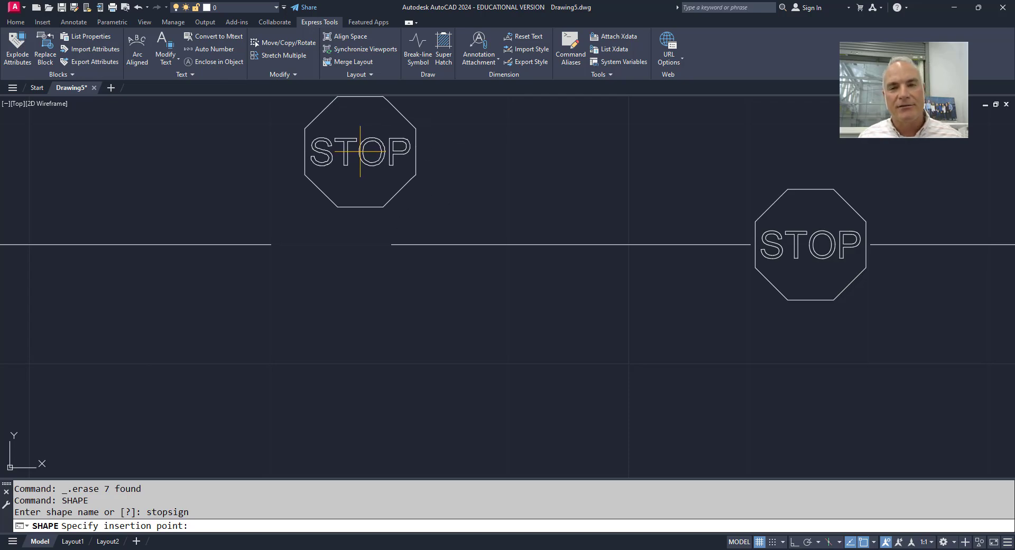
shift+right_click(334, 165)
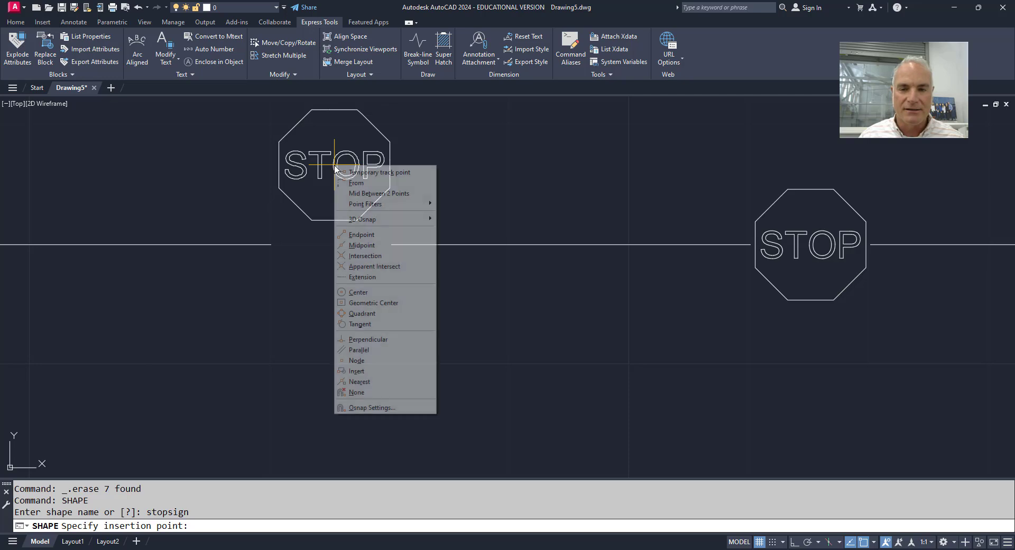
click(364, 193)
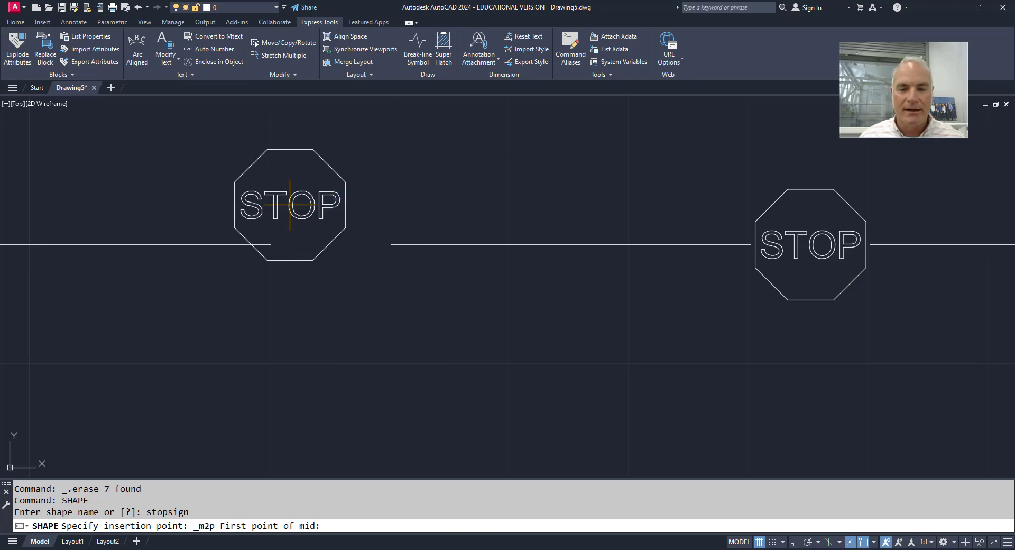
click(268, 242)
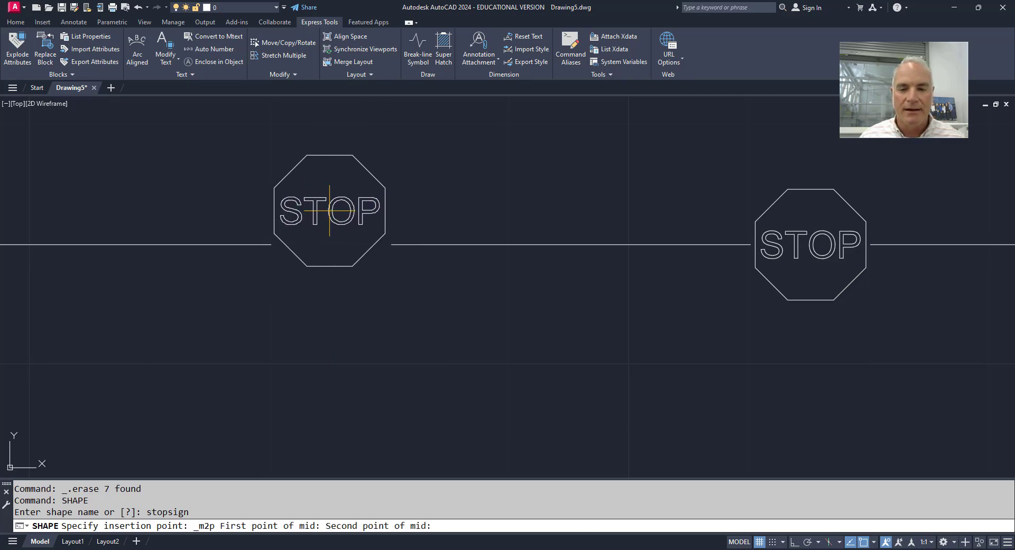
click(387, 240)
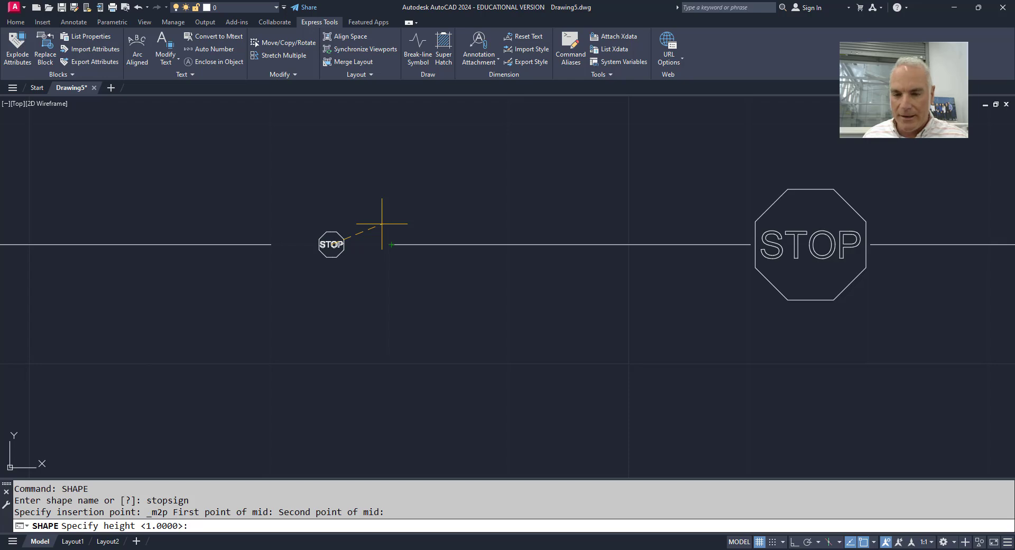
click(382, 224)
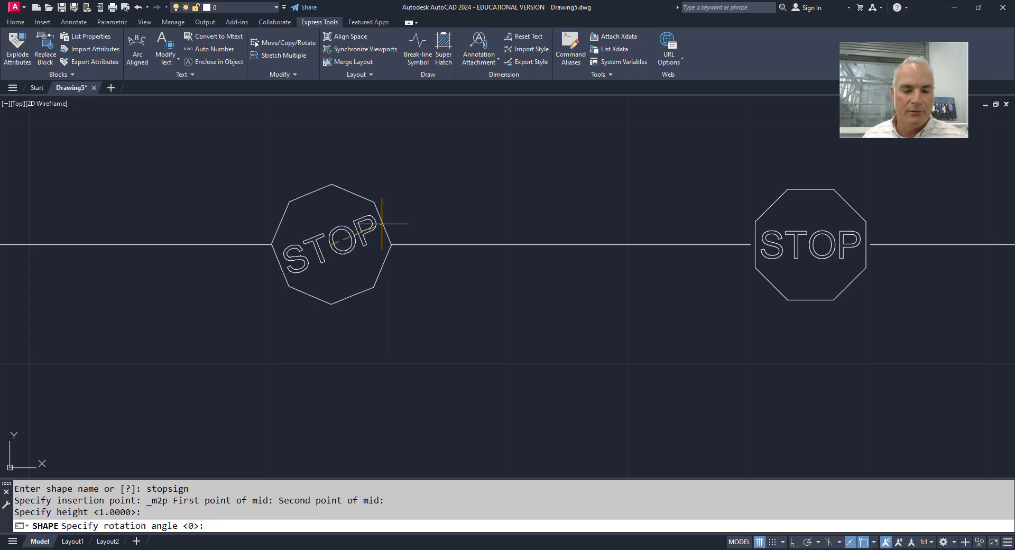
key(Return)
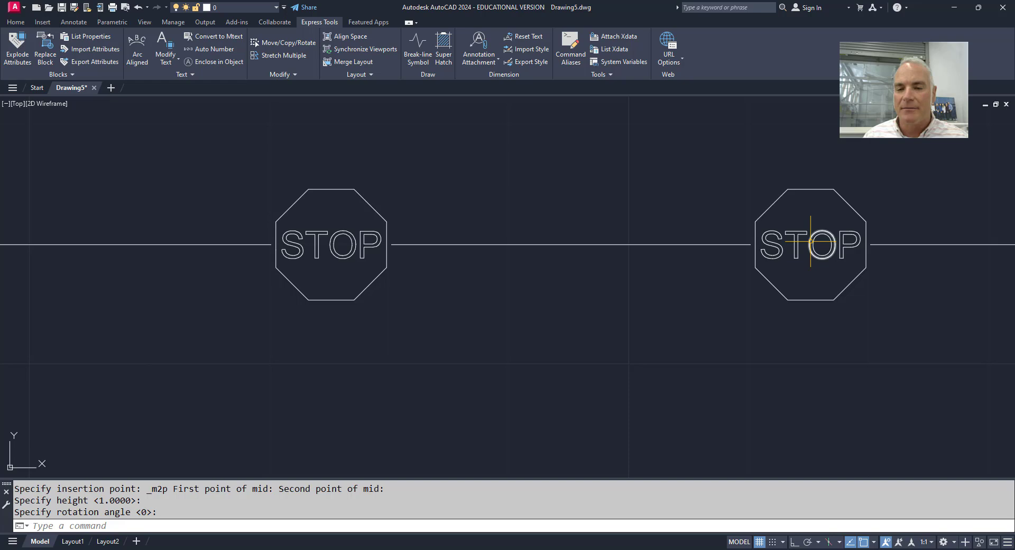
scroll(369, 235, up, 5)
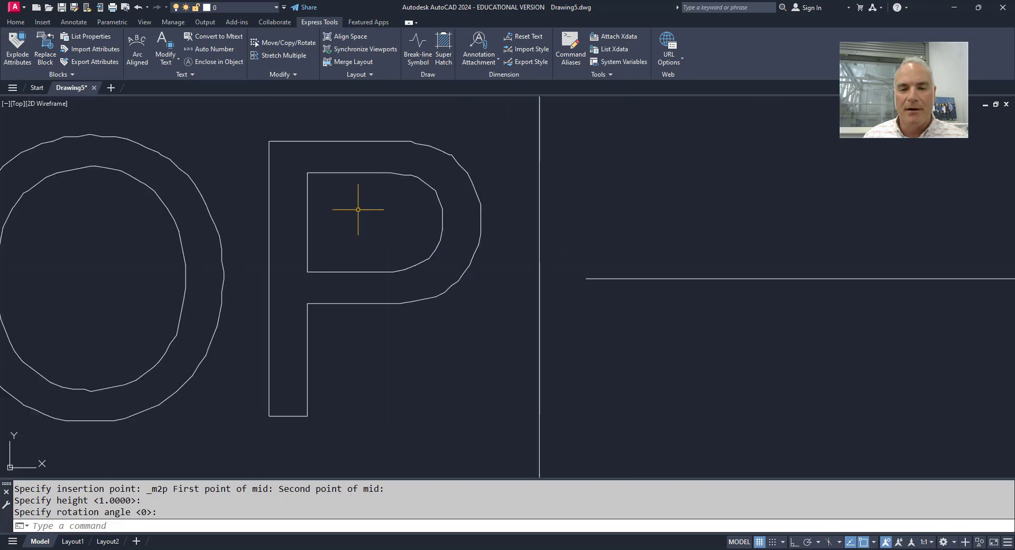
middle_drag(358, 209, 410, 217)
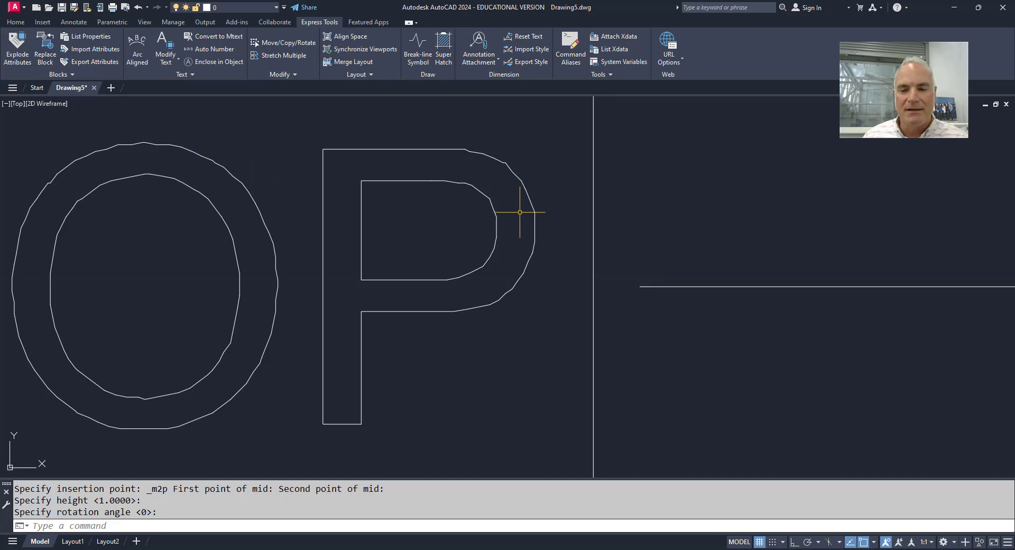
scroll(415, 267, down, 5)
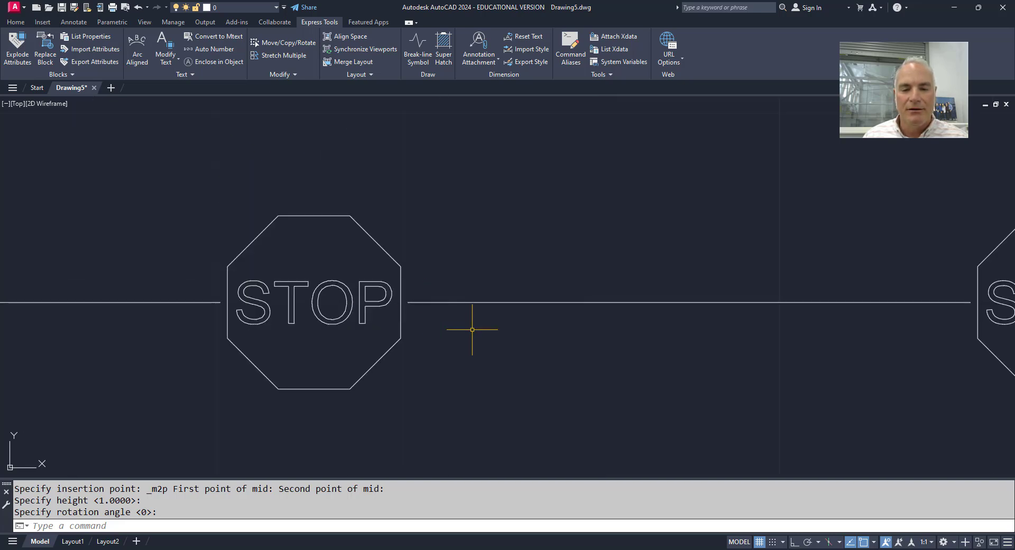
middle_drag(472, 329, 398, 289)
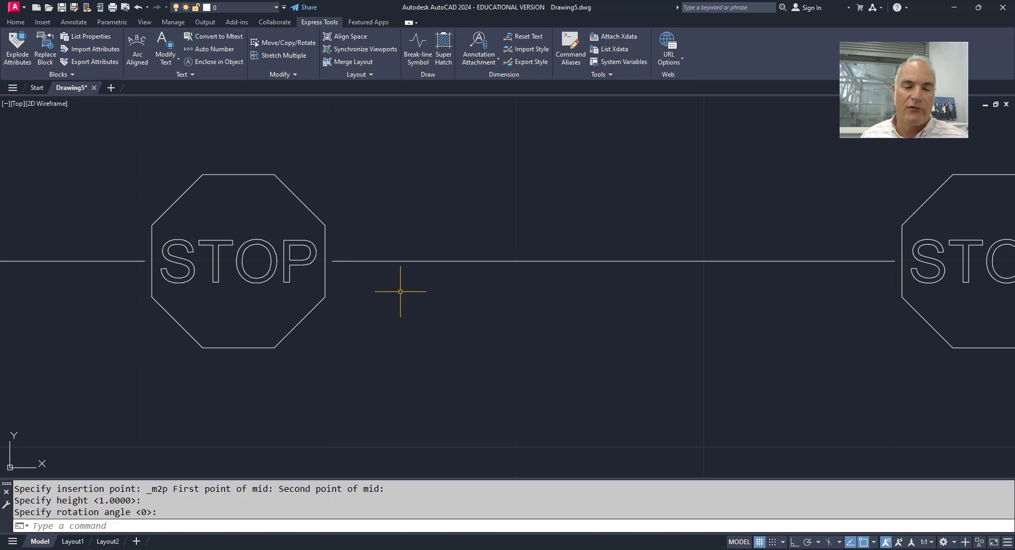
scroll(377, 289, down, 2)
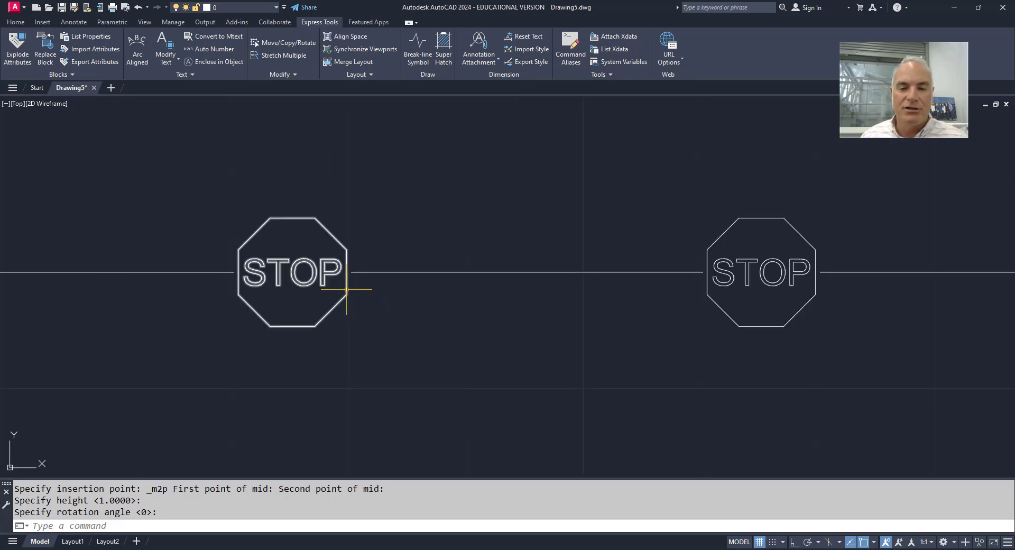
scroll(352, 288, down, 4)
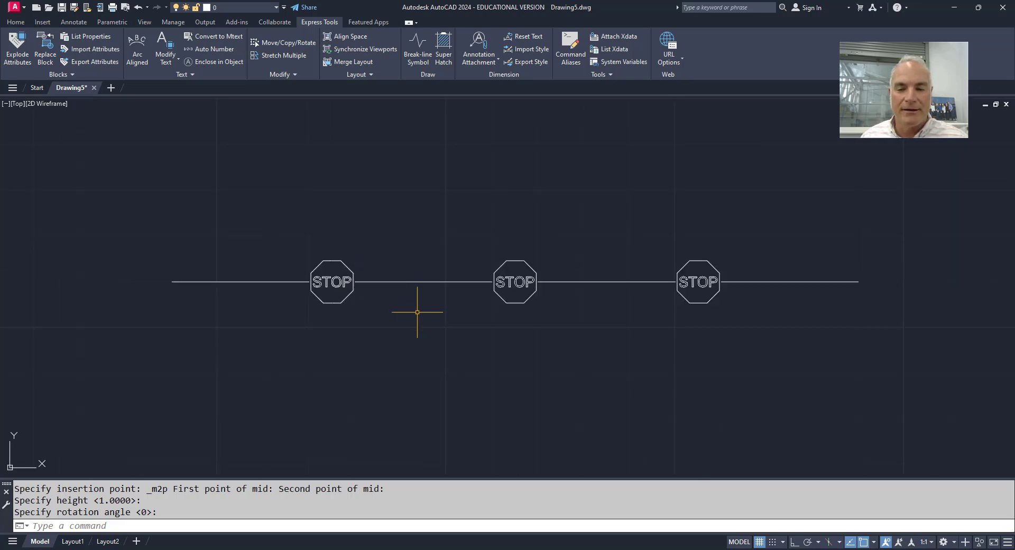
middle_drag(451, 299, 411, 281)
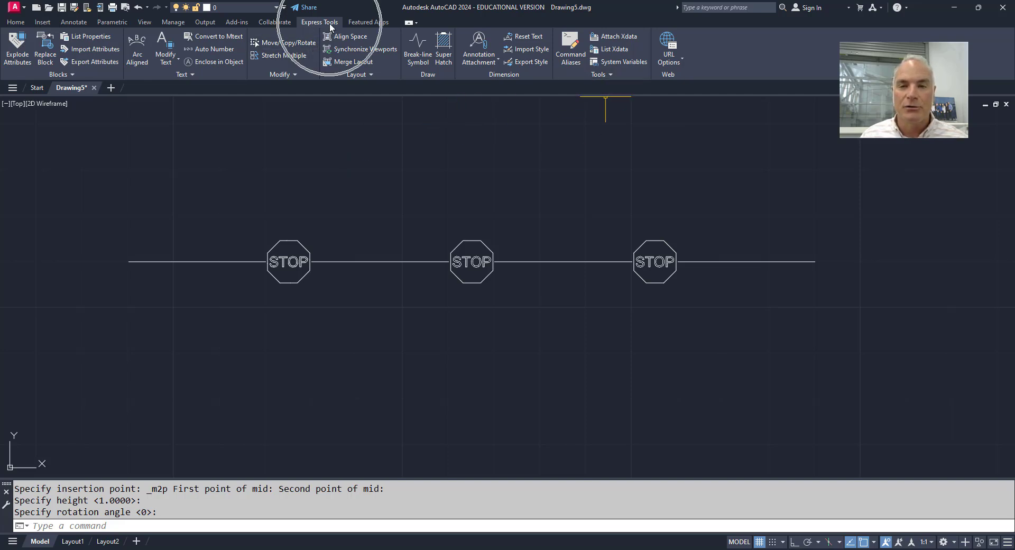
- Launch Make Linetype and save StopSign.lin in the Desktop's Custom Linetypes folder
click(577, 74)
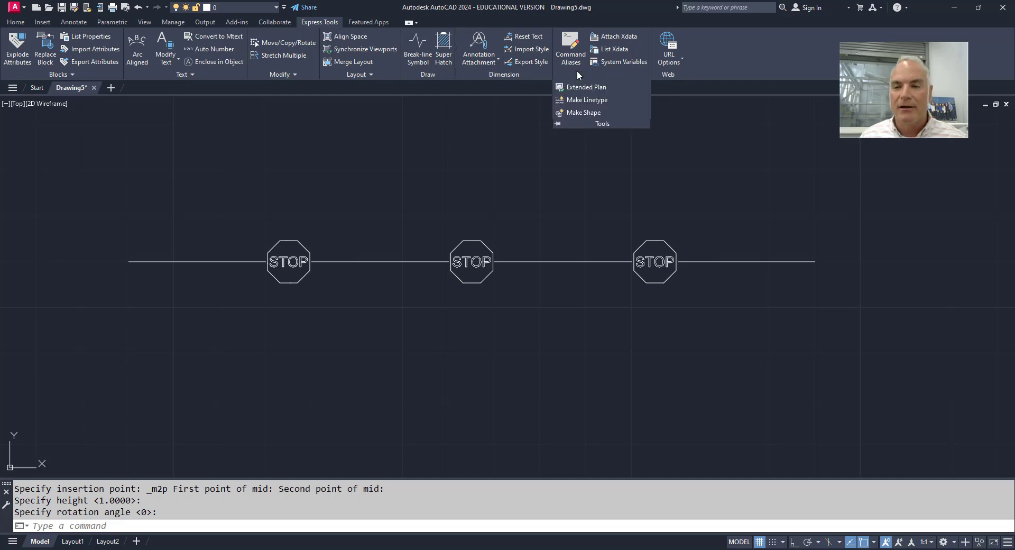
click(583, 102)
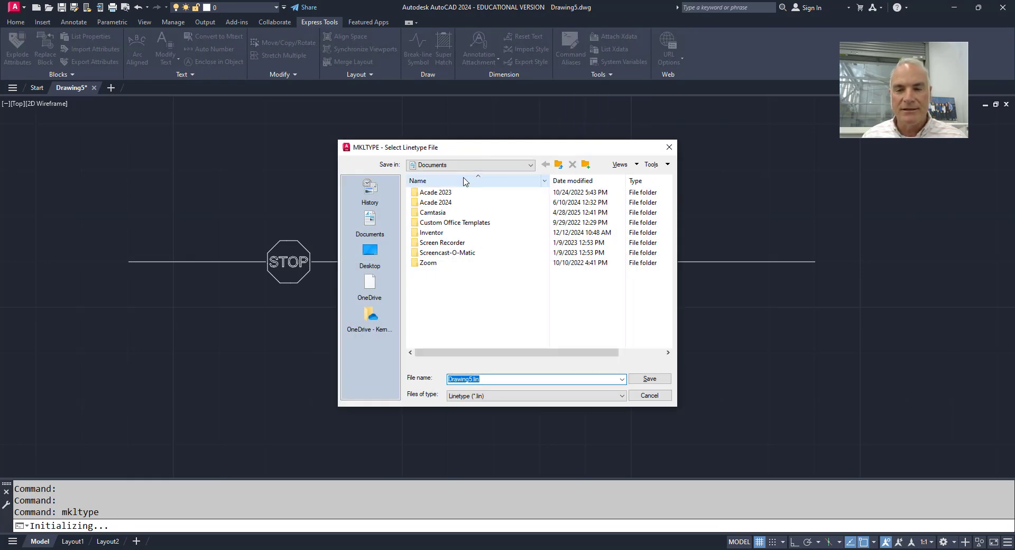
click(460, 170)
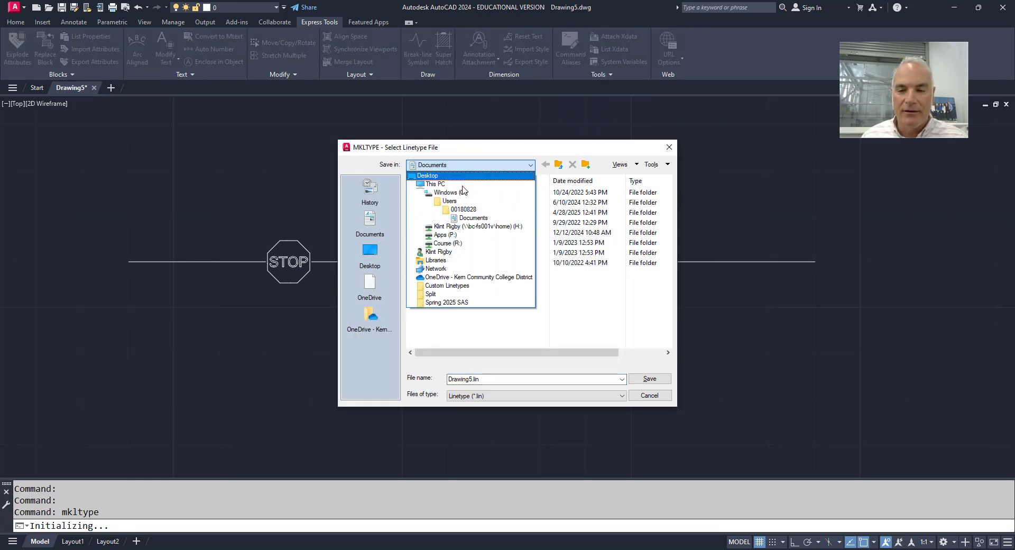
click(456, 177)
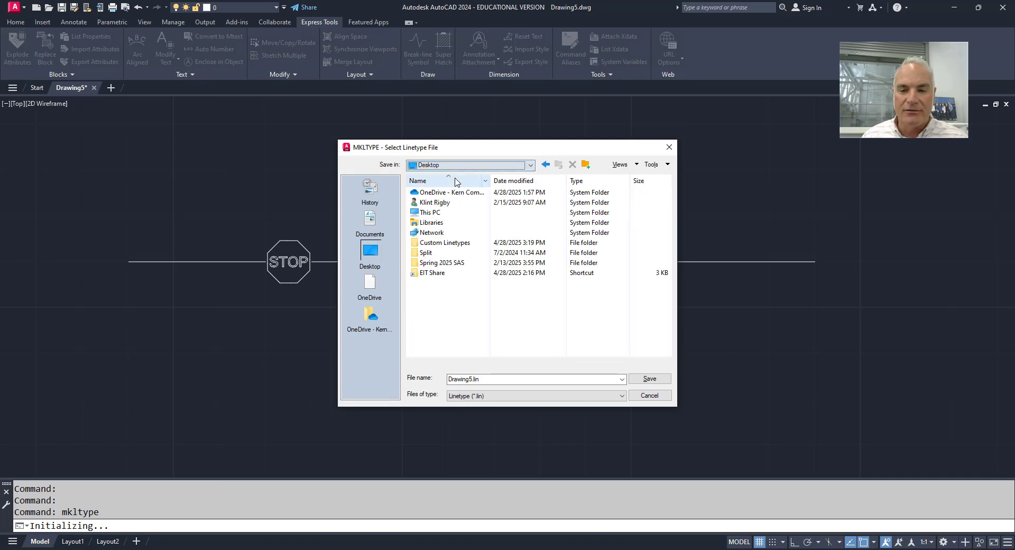
double_click(452, 243)
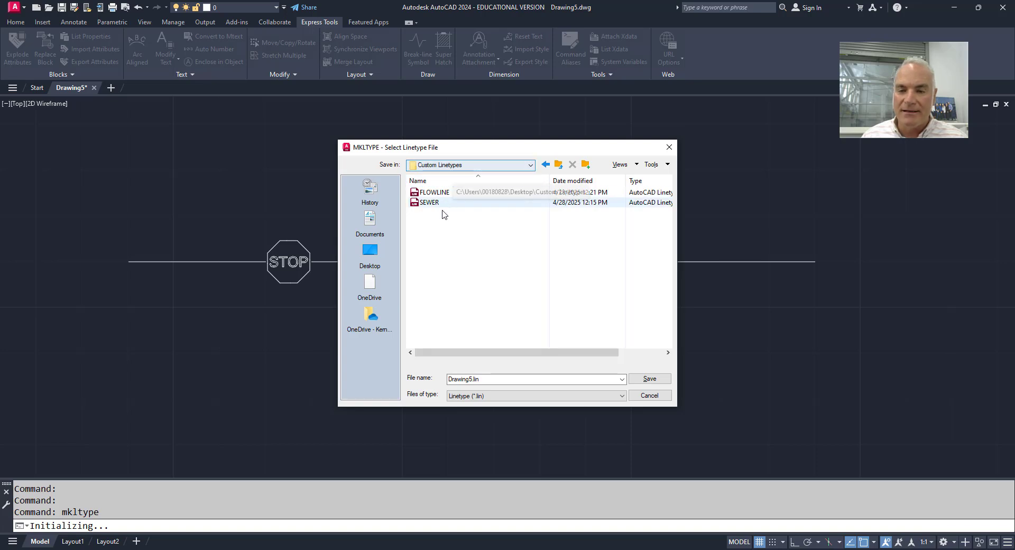
click(482, 378)
drag(481, 379, 437, 381)
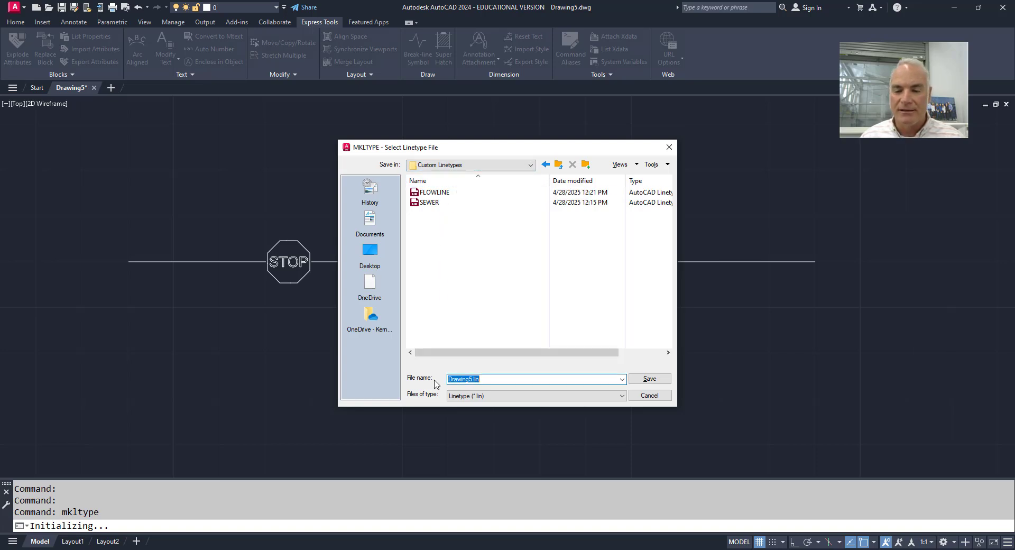
text(Stop)
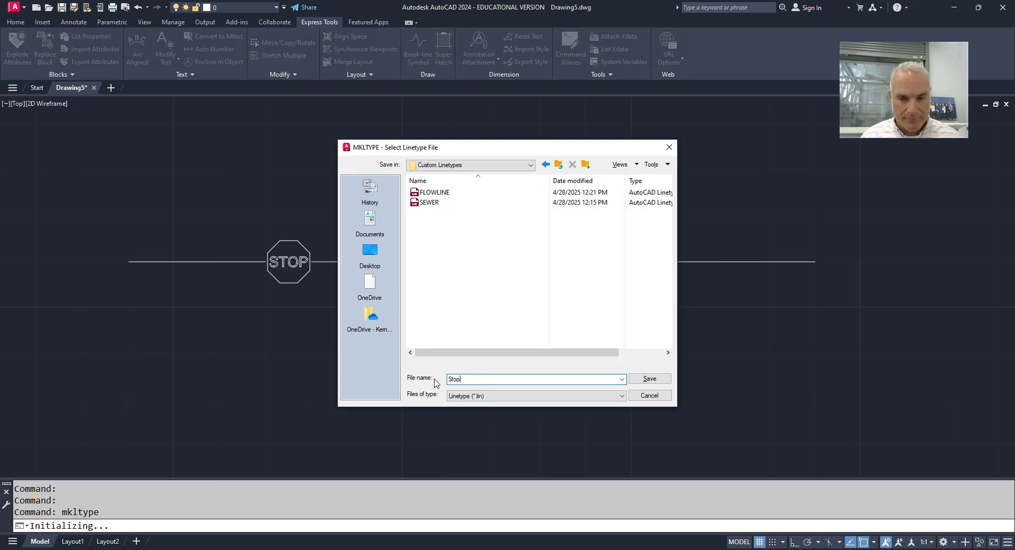
text(Sig)
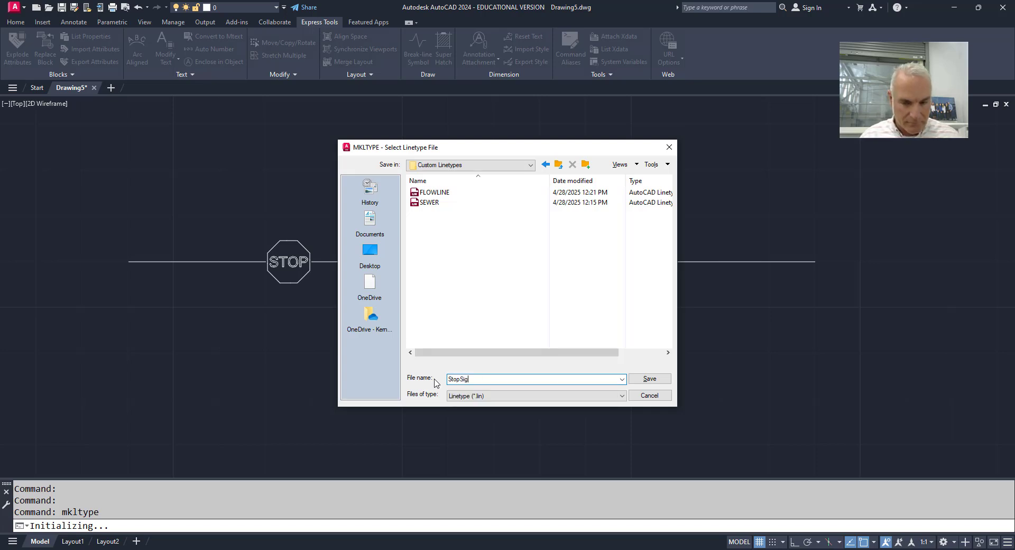
text(n)
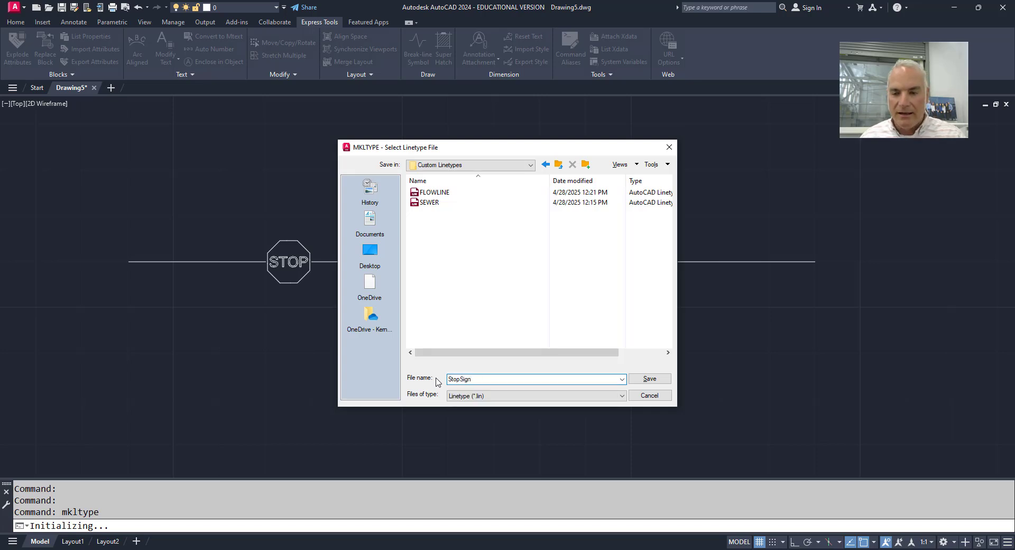
click(636, 380)
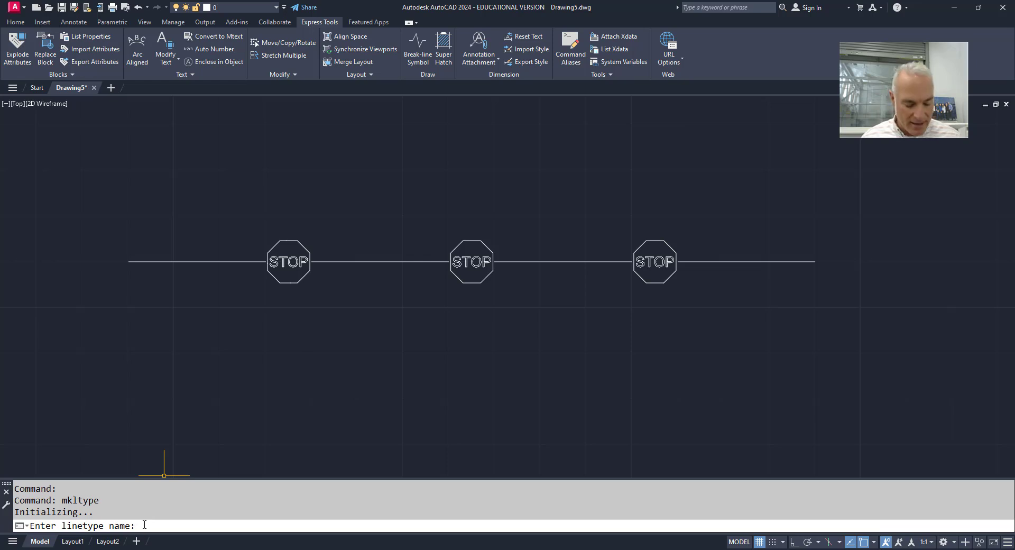
- Name the linetype StopSign with the description 'Line with stop signs'
text(Sto)
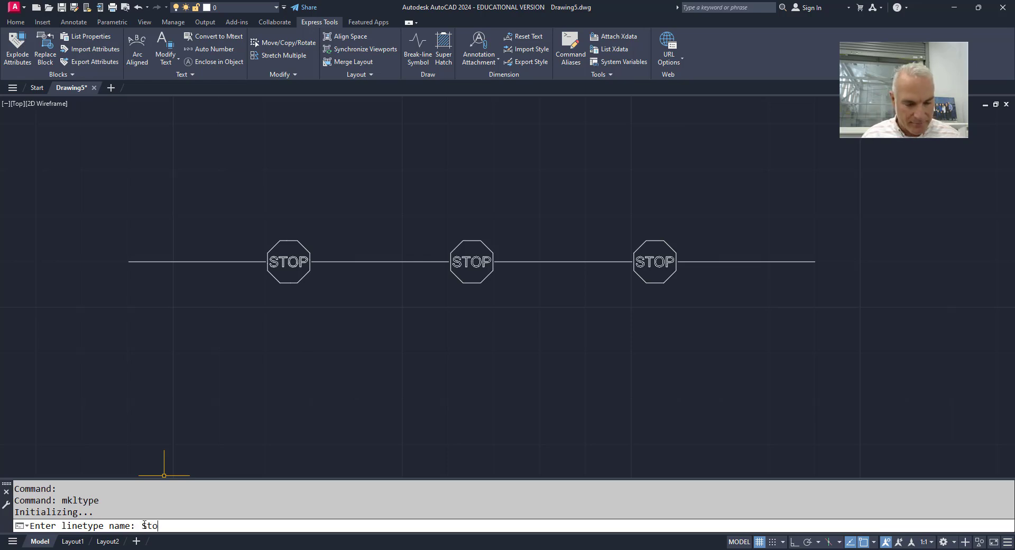
text(p)
text(Sign)
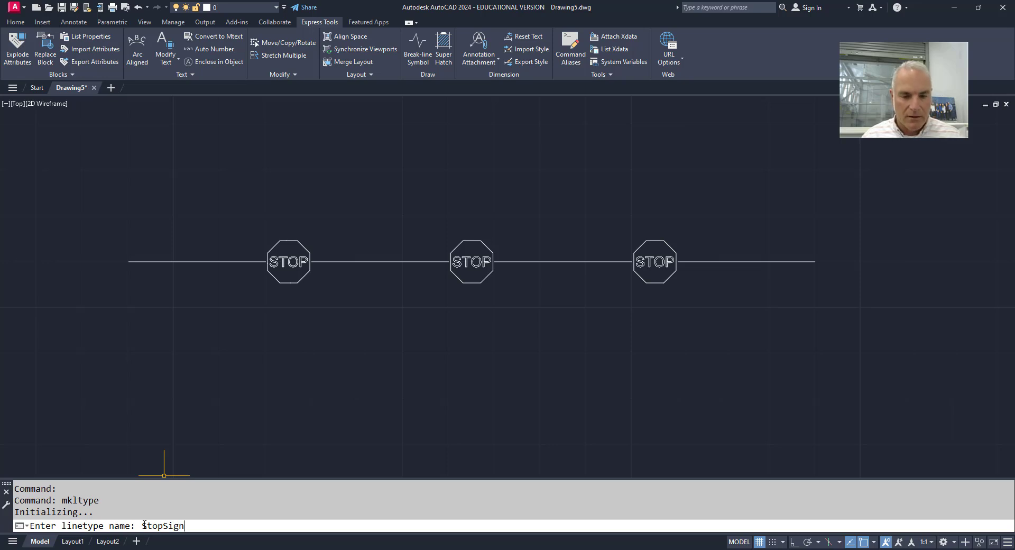
key(Return)
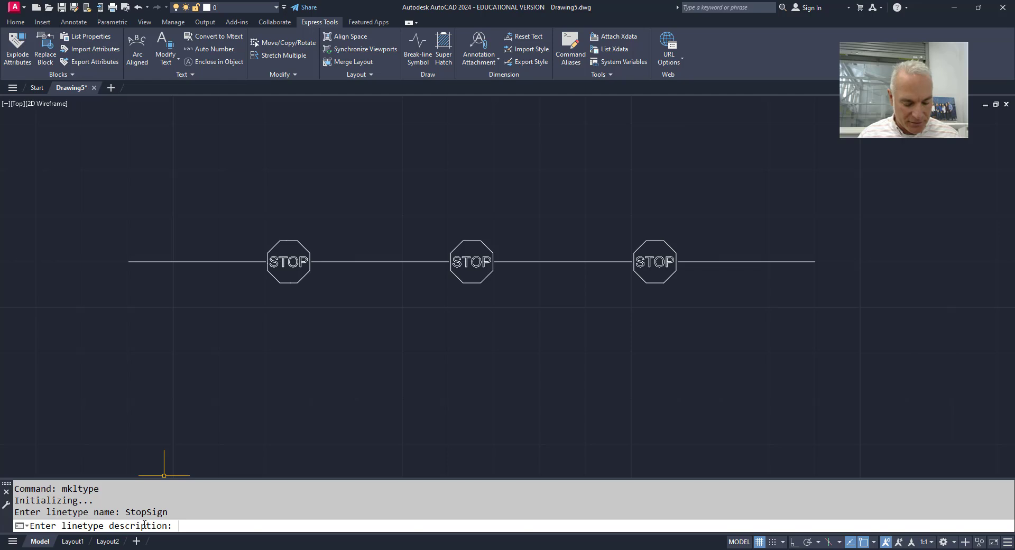
text(Lin)
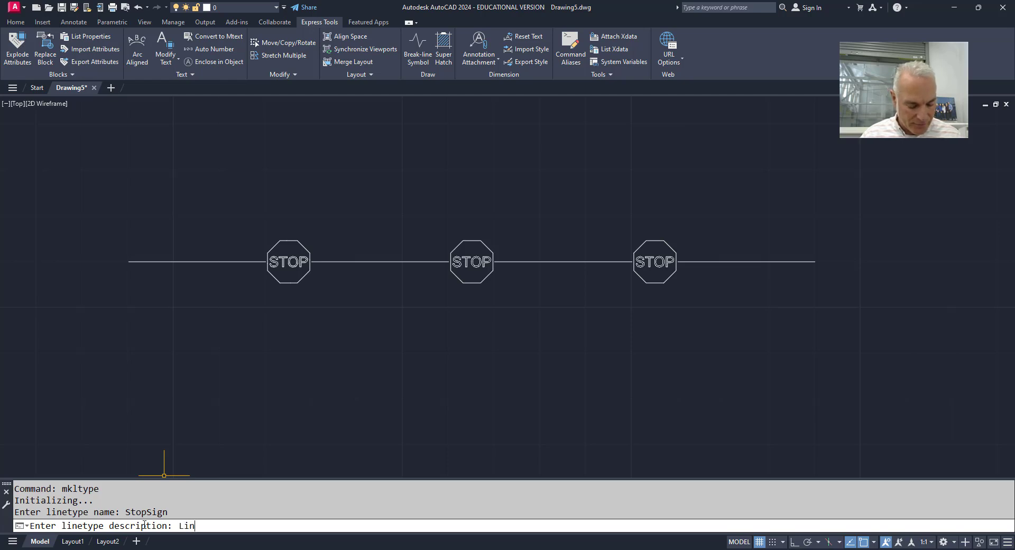
text(e with s)
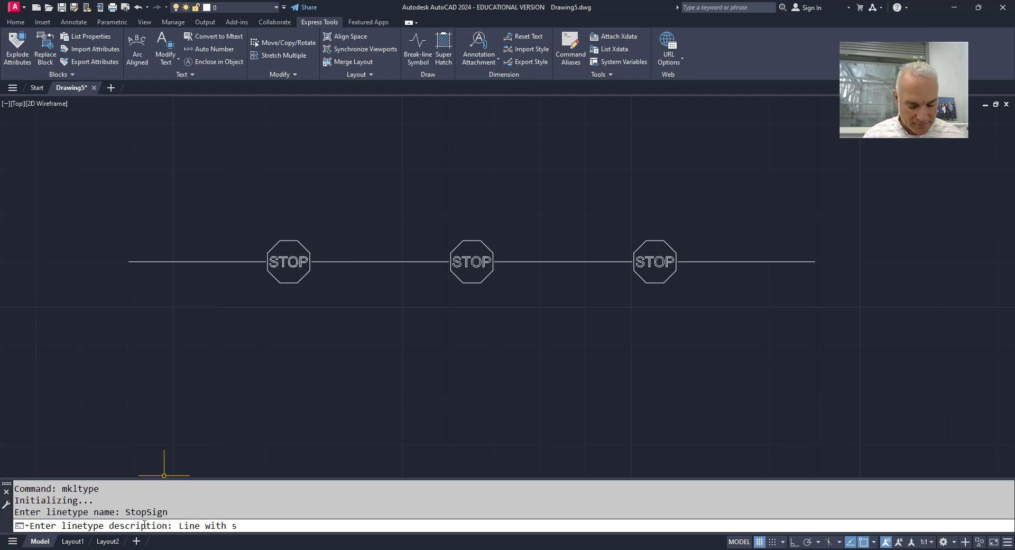
text(top sign)
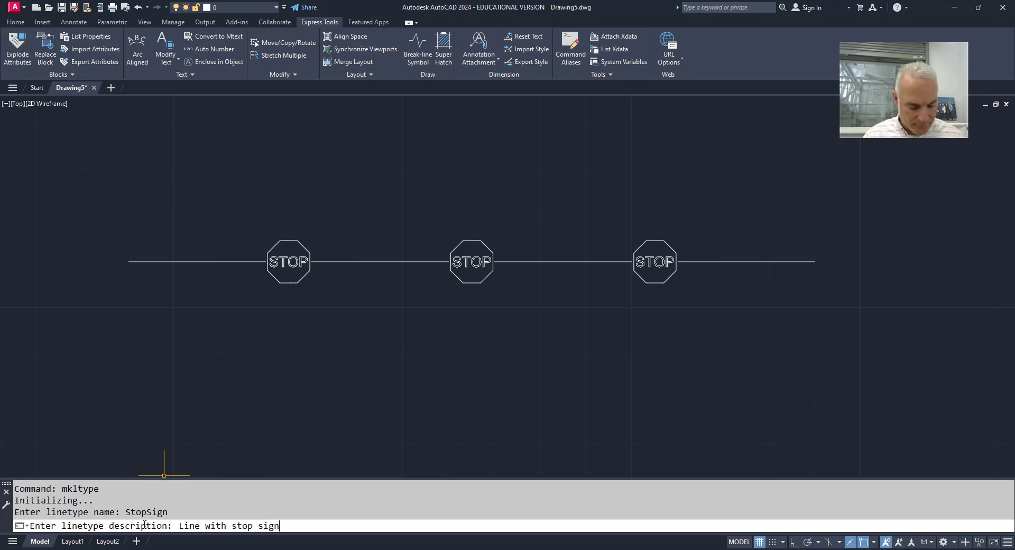
text(s)
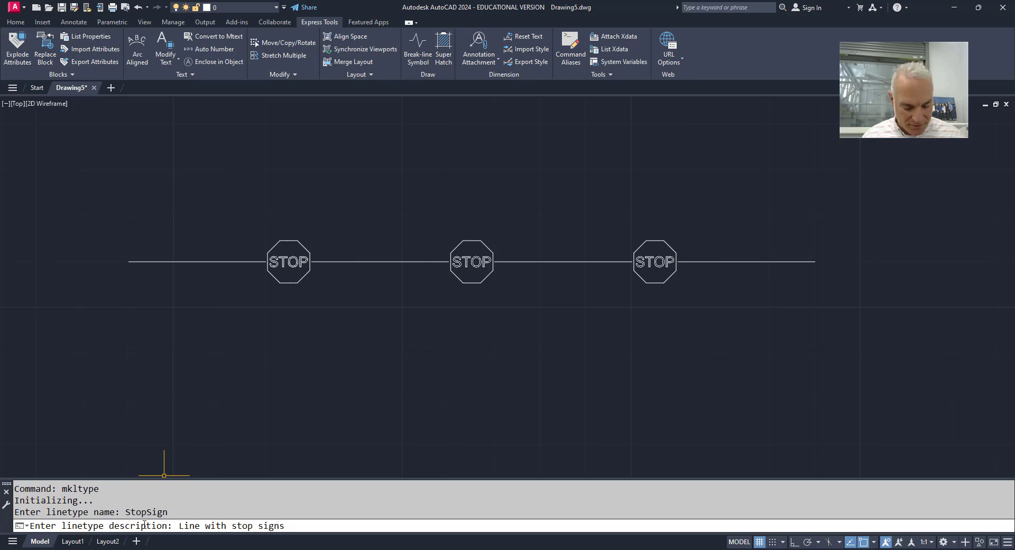
text( ever)
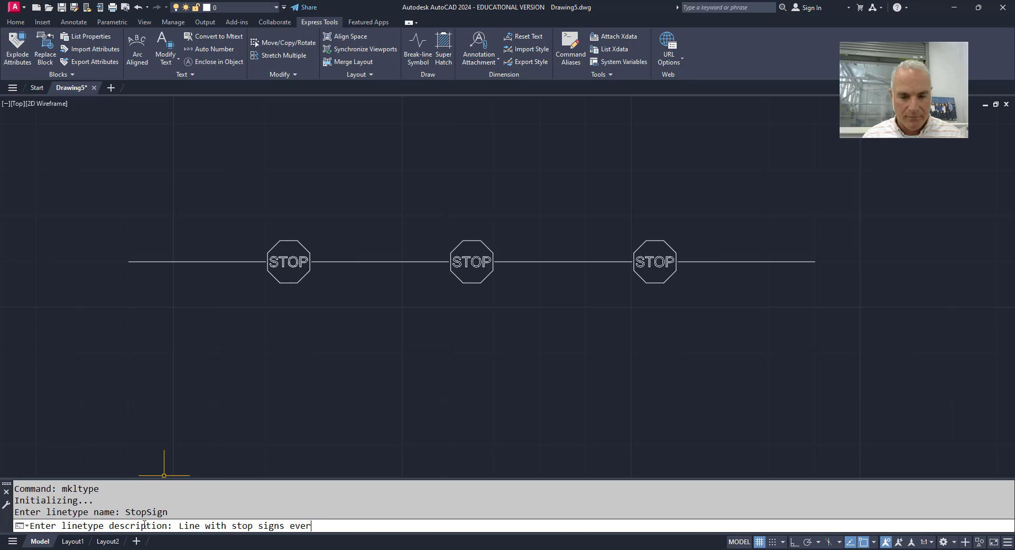
text(y t)
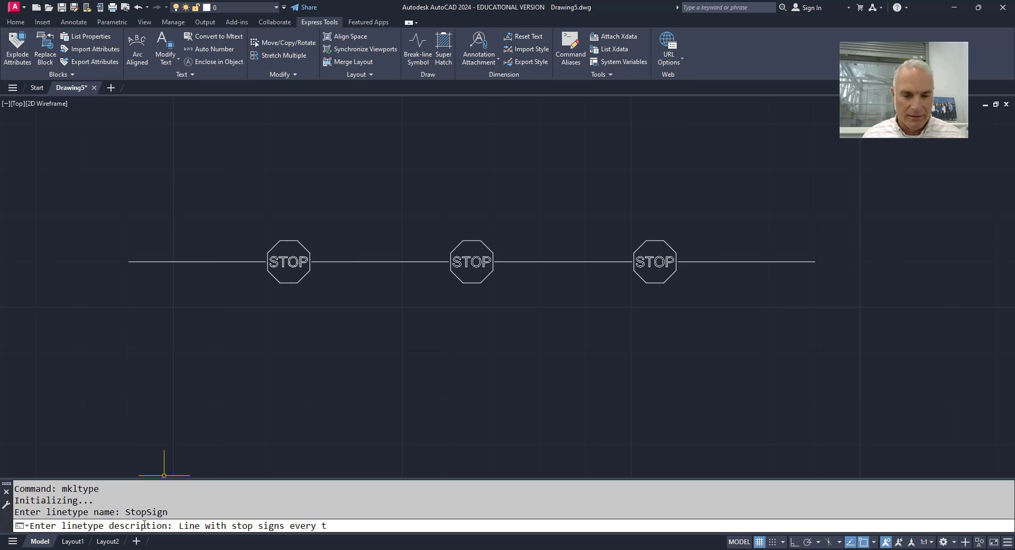
key(BackSpace)
key(BackSpace)
key(BackSpace)
key(BackSpace)
key(BackSpace)
key(BackSpace)
key(BackSpace)
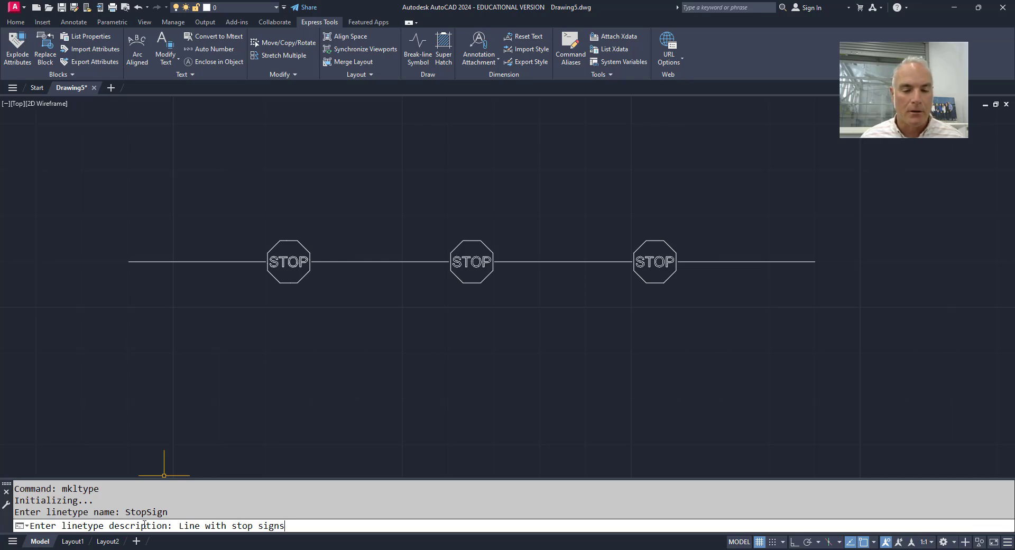
key(Return)
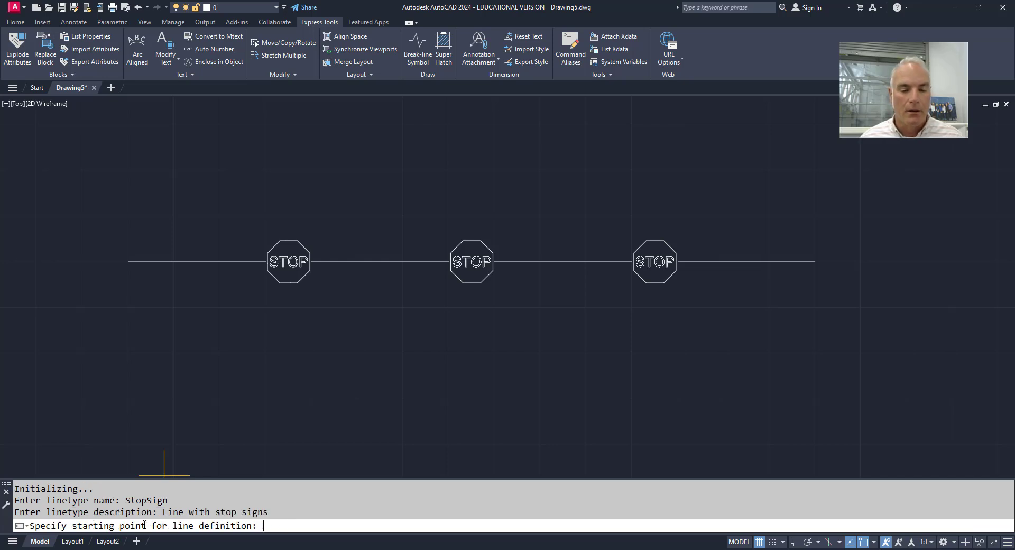
- Define the linetype from the line's left end to the first sign, selecting that sign and line segment
click(129, 262)
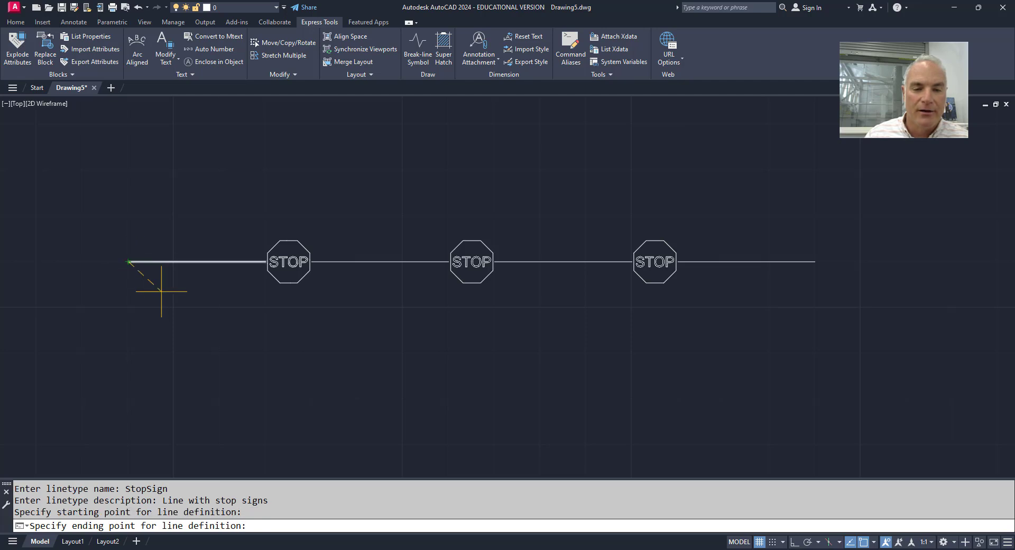
click(312, 262)
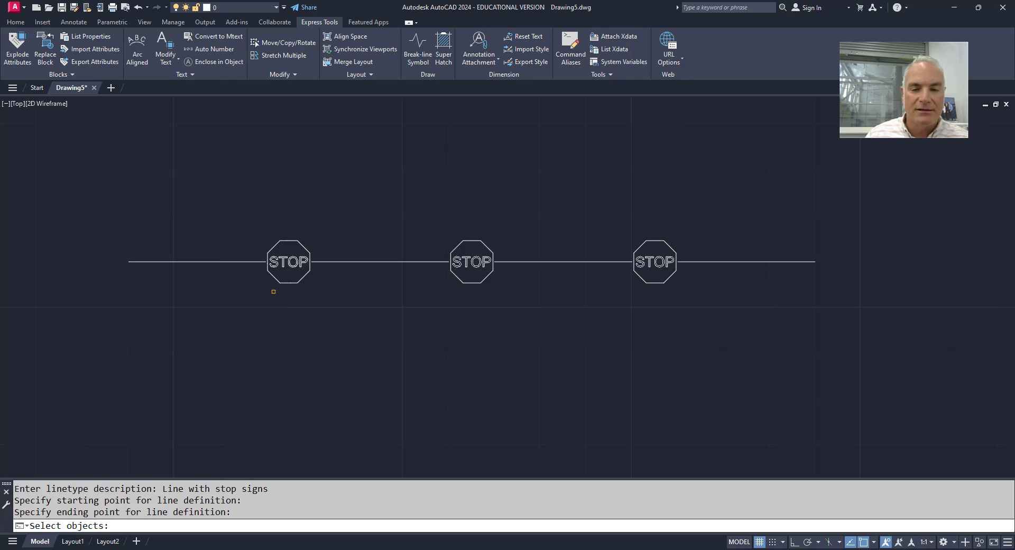
click(279, 280)
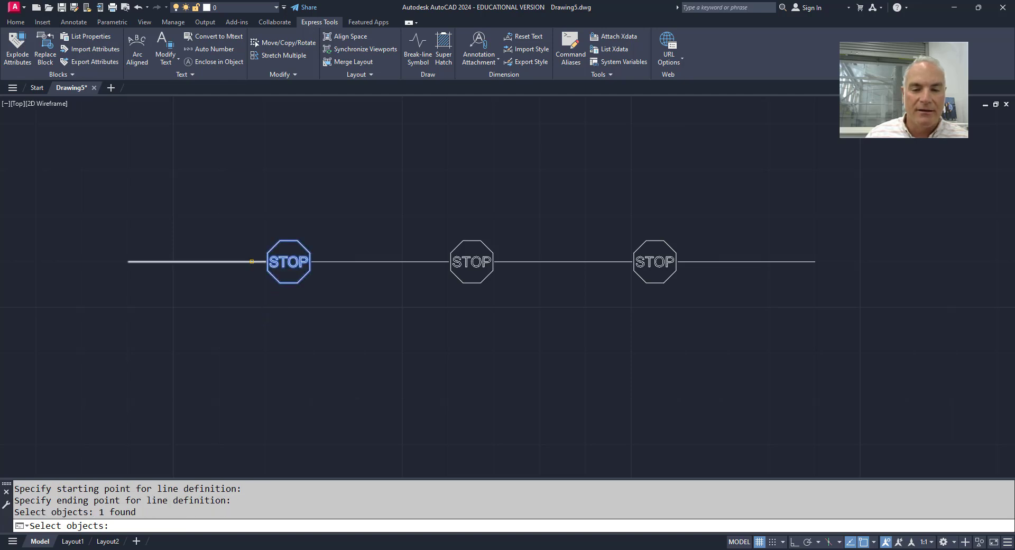
click(249, 263)
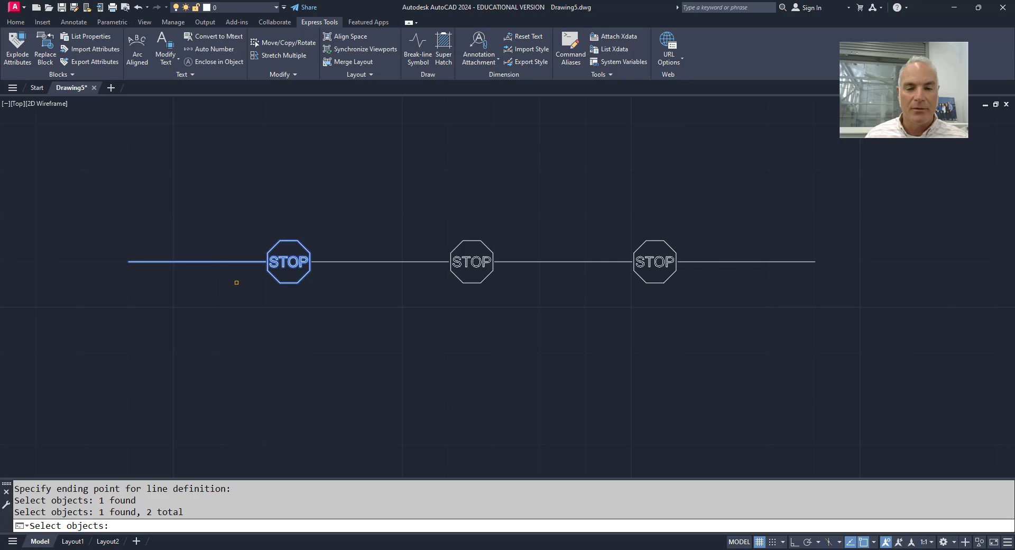
key(Return)
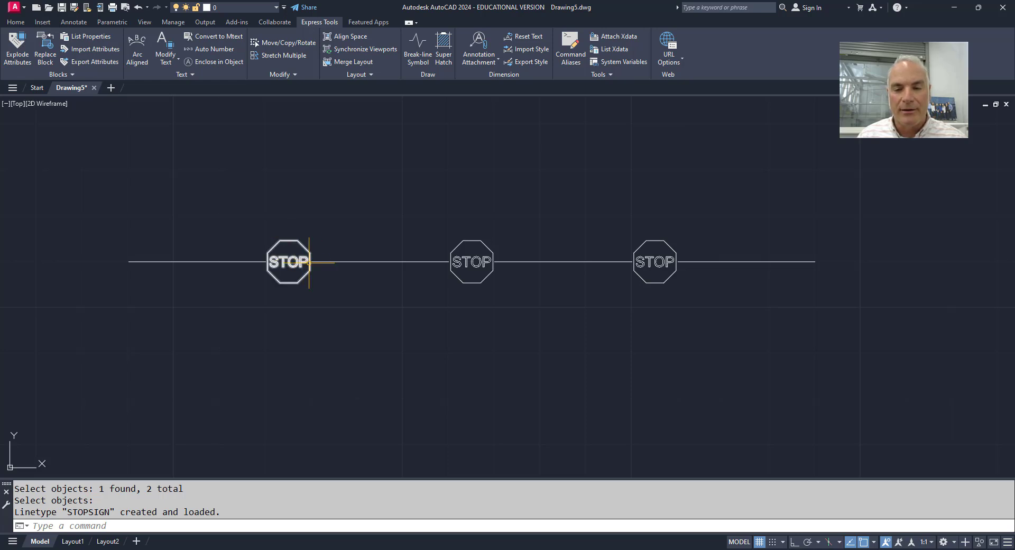
scroll(515, 319, down, 1)
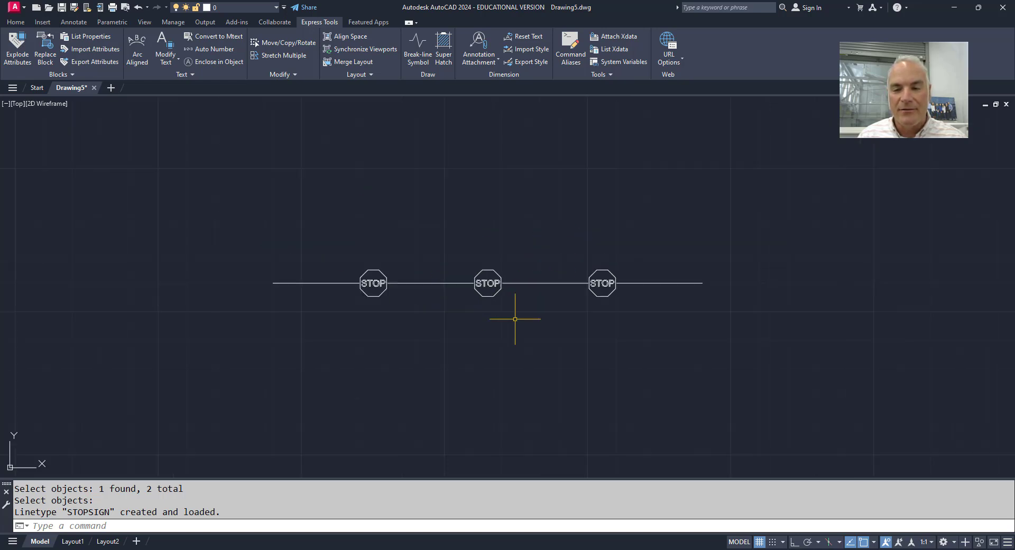
click(654, 340)
- Delete the 19 sample objects and set STOPSIGN as current in the Linetype Manager
click(328, 230)
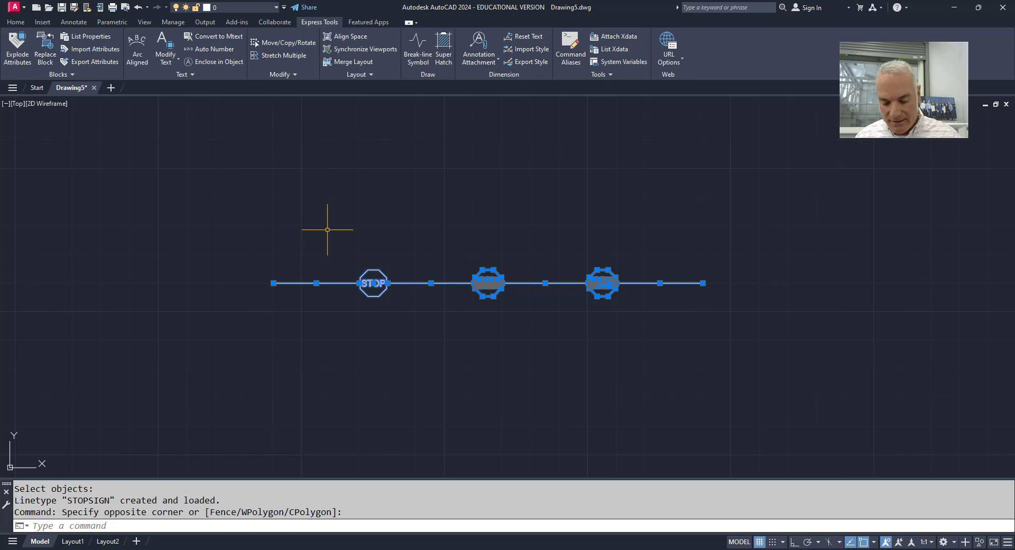
key(Delete)
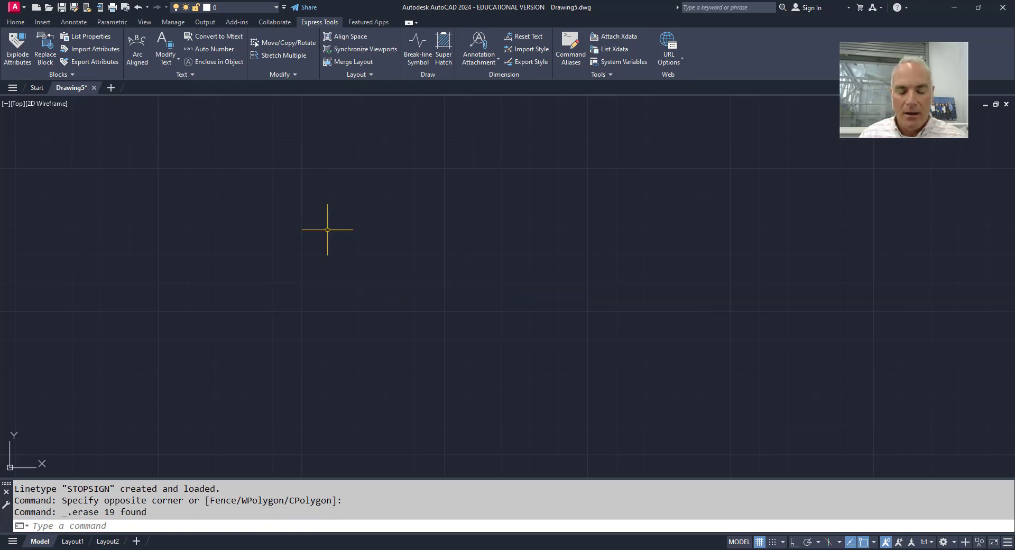
text(LINETyp)
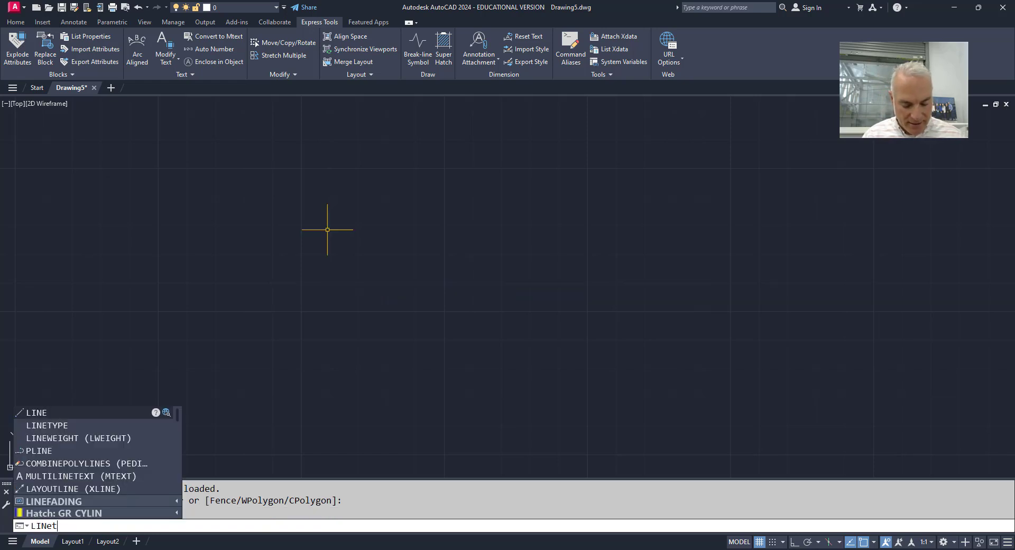
text(e)
key(Return)
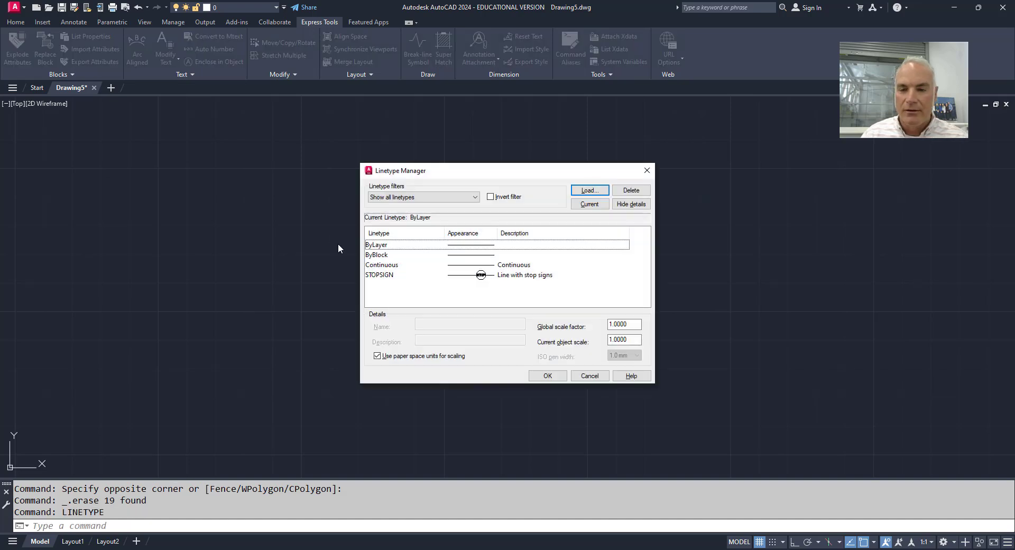
click(384, 276)
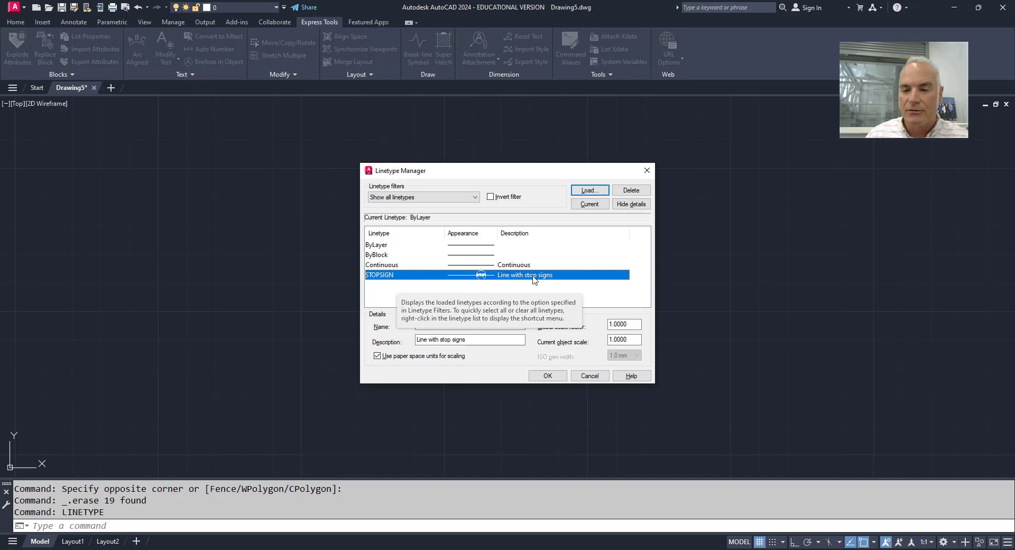
click(587, 204)
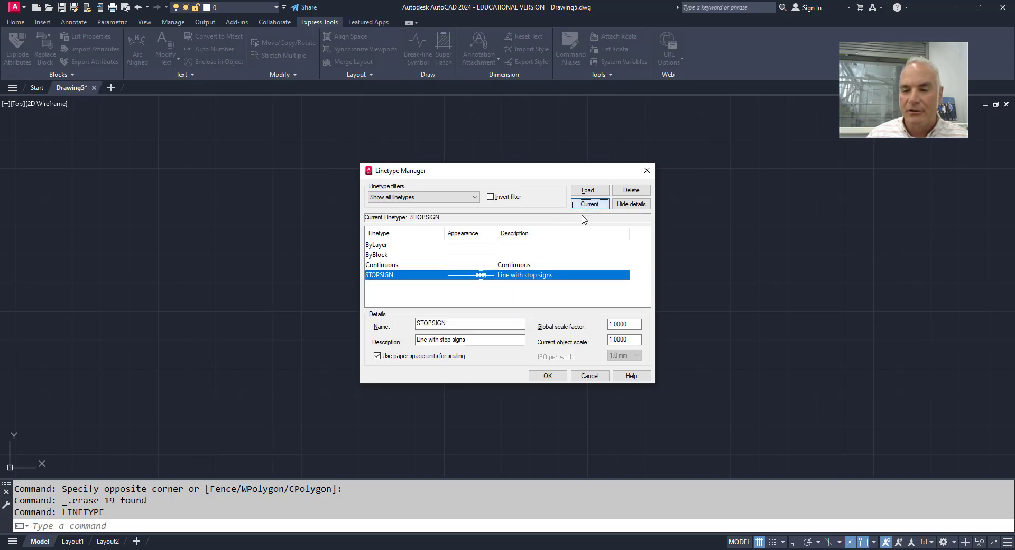
click(544, 376)
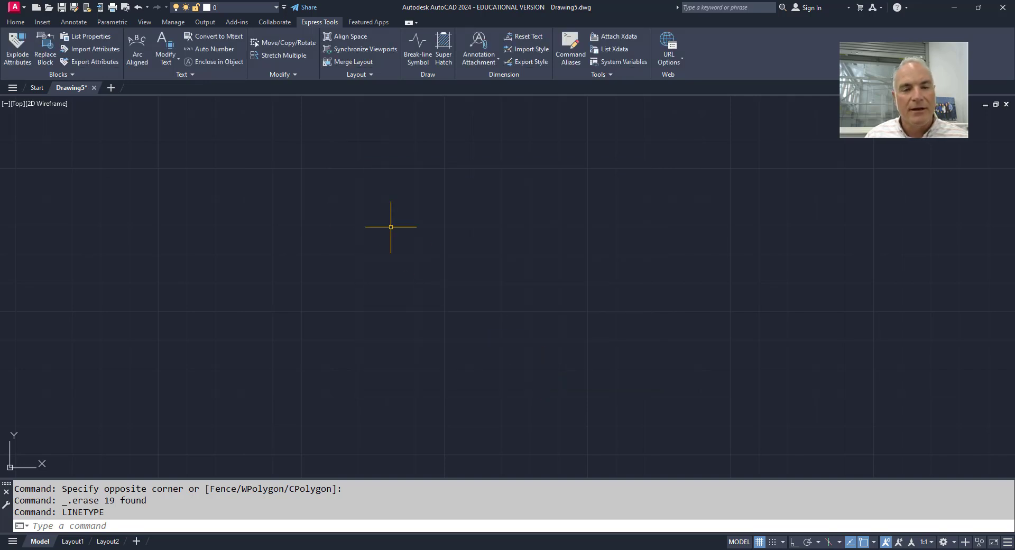
click(22, 24)
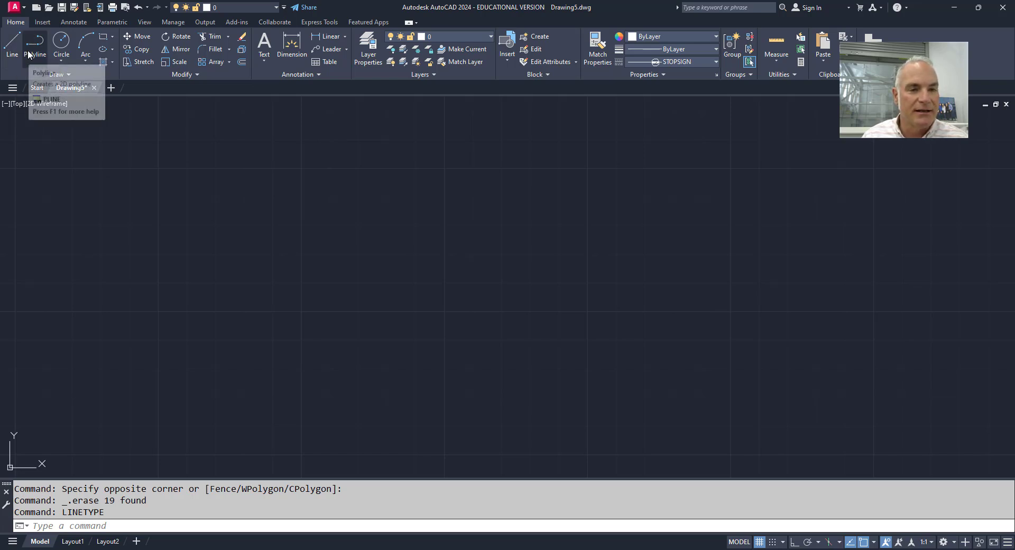
click(35, 44)
scroll(169, 172, down, 2)
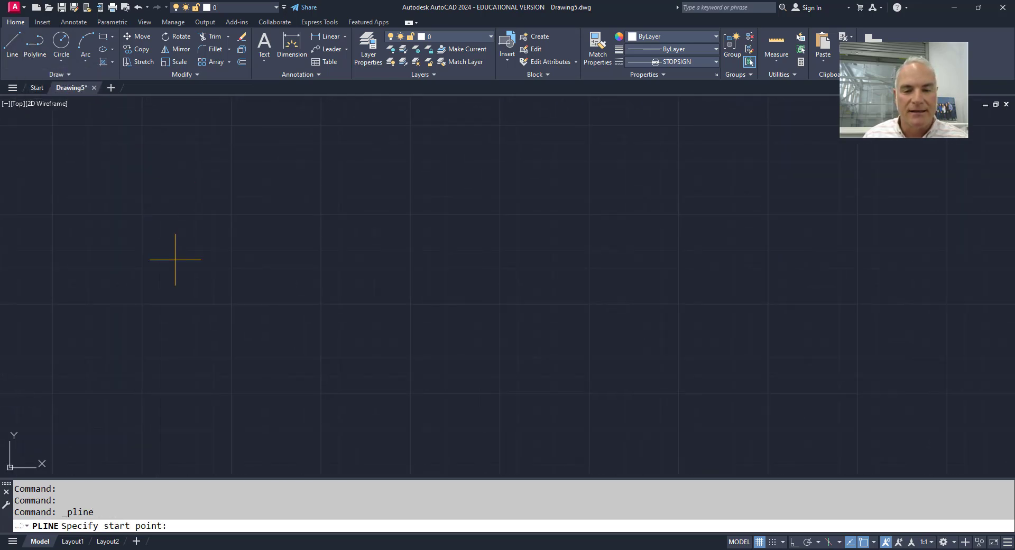
click(180, 287)
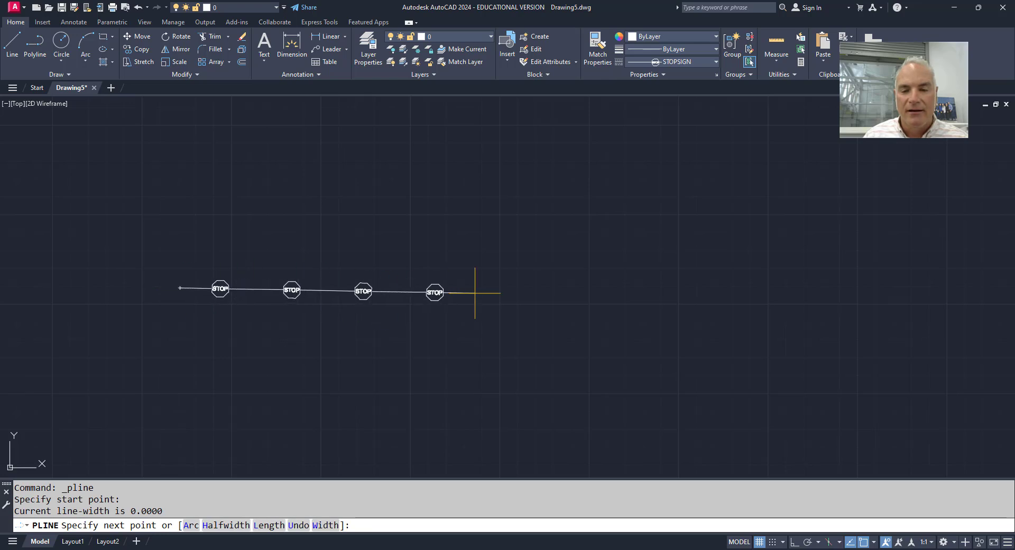
click(591, 286)
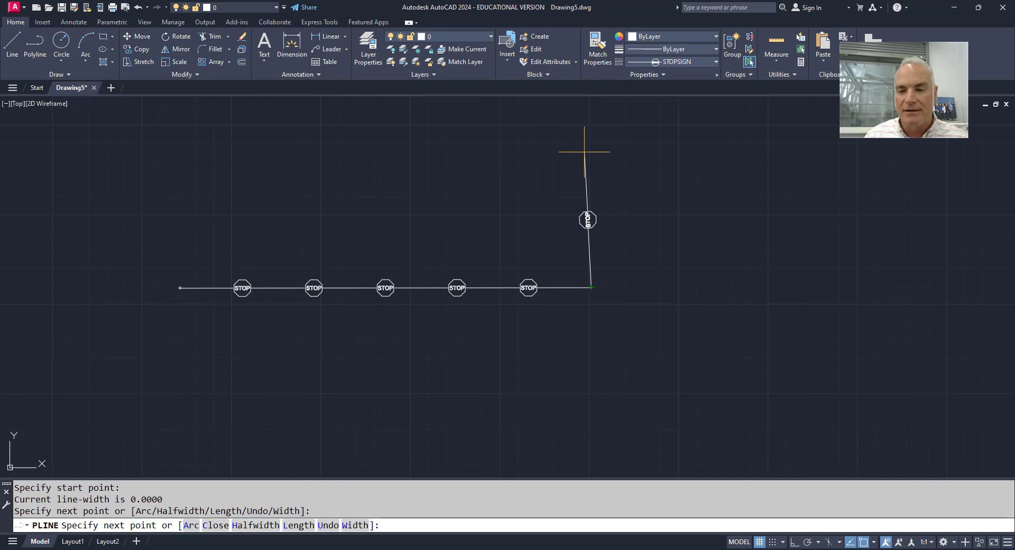
middle_drag(587, 95, 604, 246)
click(601, 194)
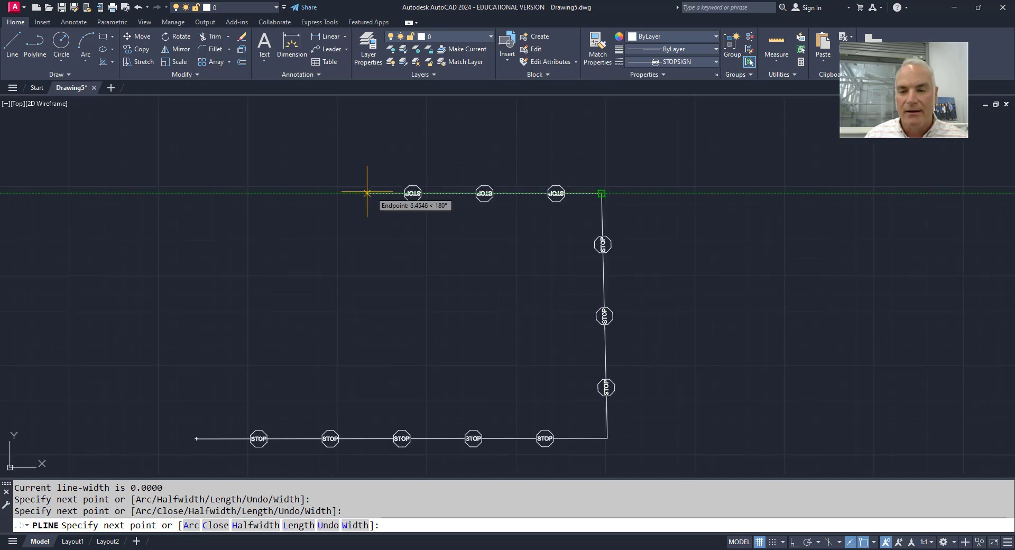
click(219, 190)
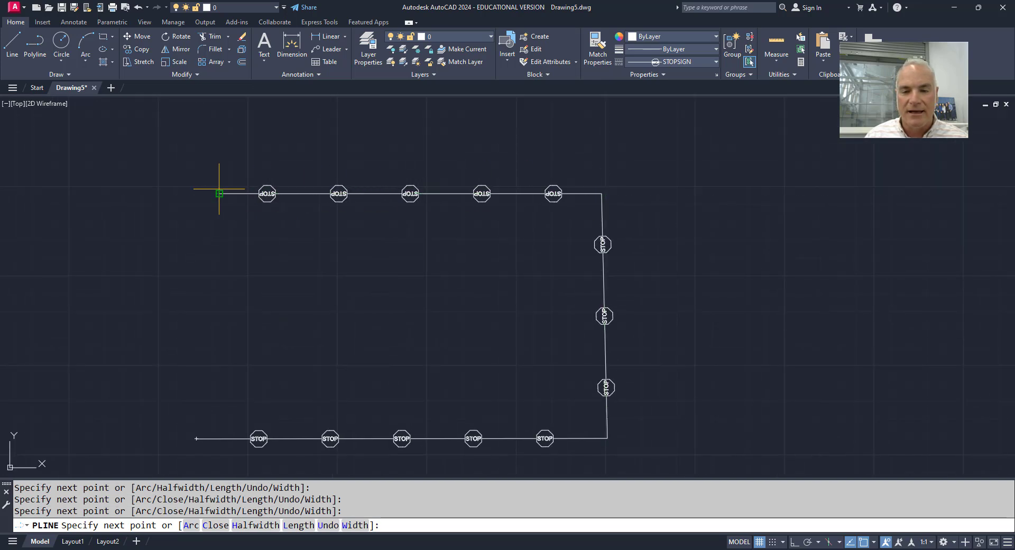
click(97, 331)
click(211, 372)
click(305, 295)
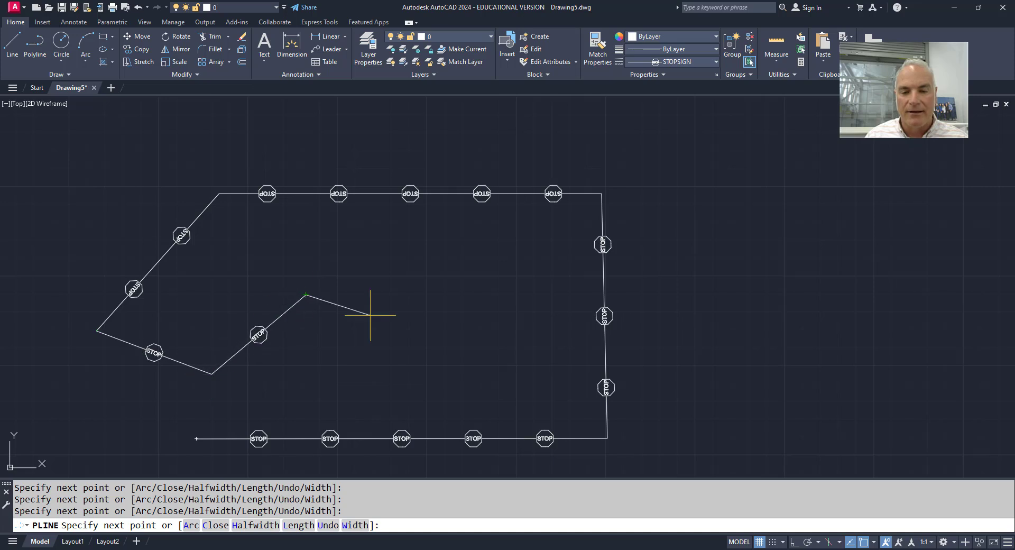
key(Return)
scroll(536, 240, up, 5)
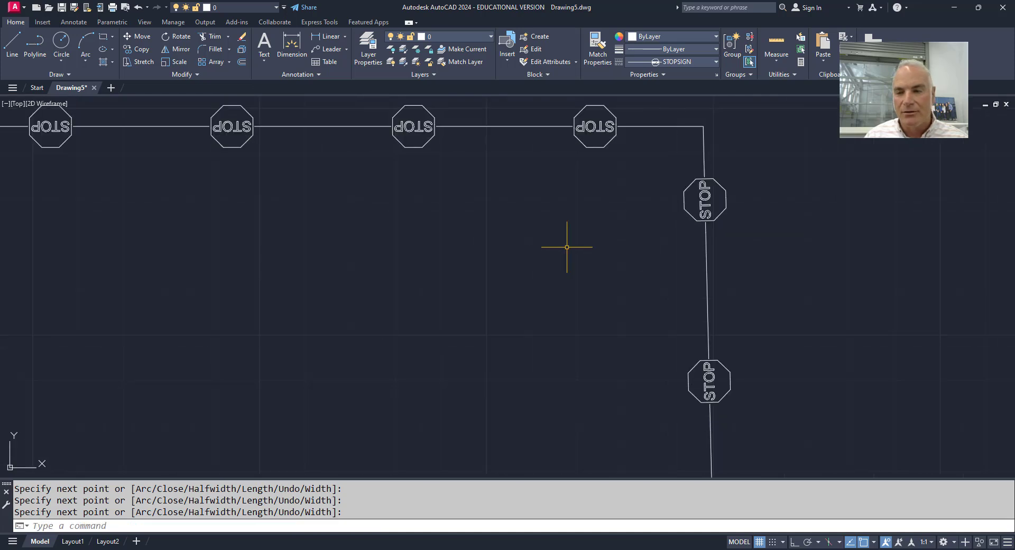
middle_drag(566, 249, 485, 216)
scroll(528, 356, down, 6)
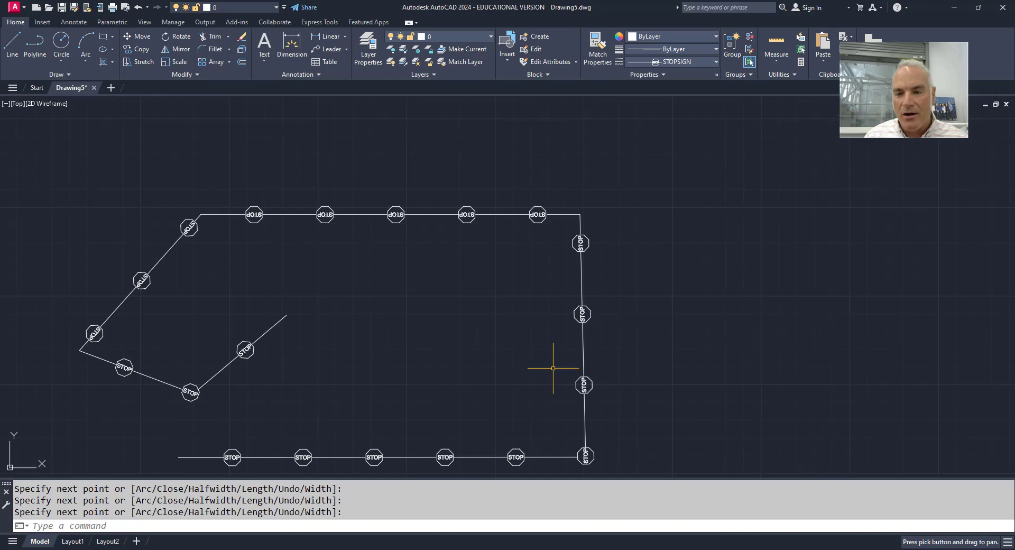
scroll(544, 217, up, 8)
scroll(478, 219, down, 2)
scroll(494, 226, up, 2)
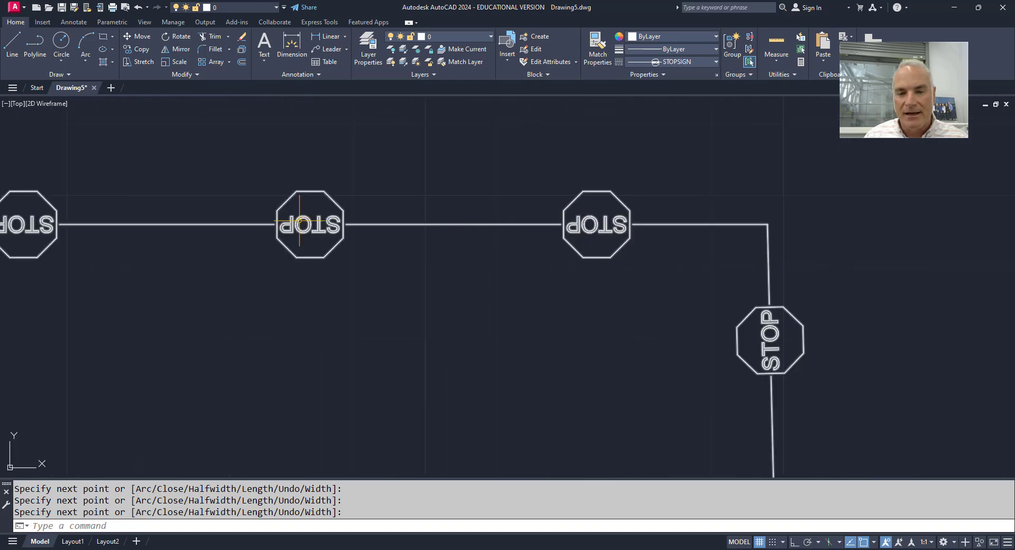
scroll(300, 218, down, 2)
scroll(222, 290, up, 2)
scroll(222, 290, down, 3)
scroll(403, 196, up, 3)
mouse_move(402, 196)
middle_down()
mouse_move(268, 229)
mouse_move(86, 219)
mouse_move(154, 233)
mouse_move(148, 200)
middle_up()
scroll(129, 238, down, 3)
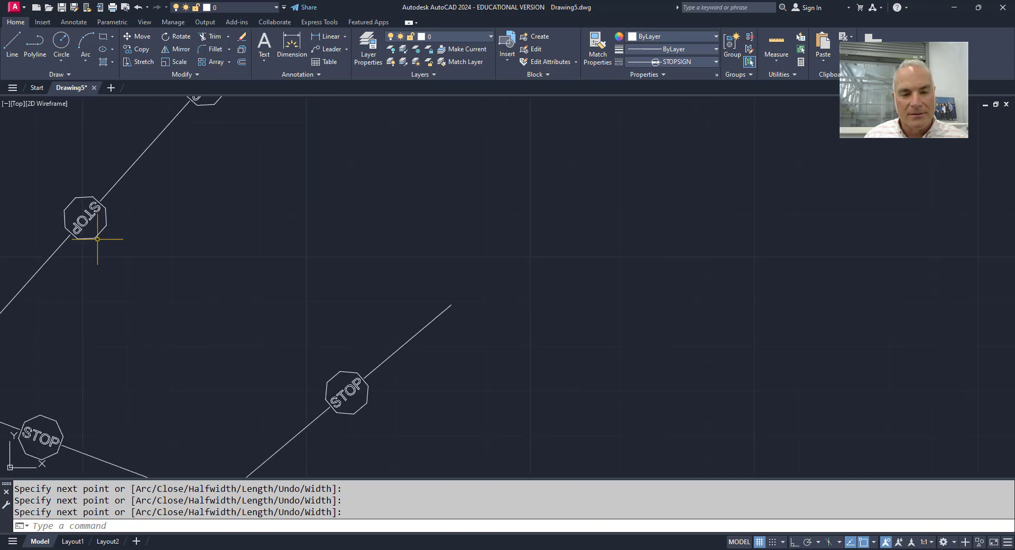
scroll(287, 304, down, 3)
scroll(287, 304, down, 2)
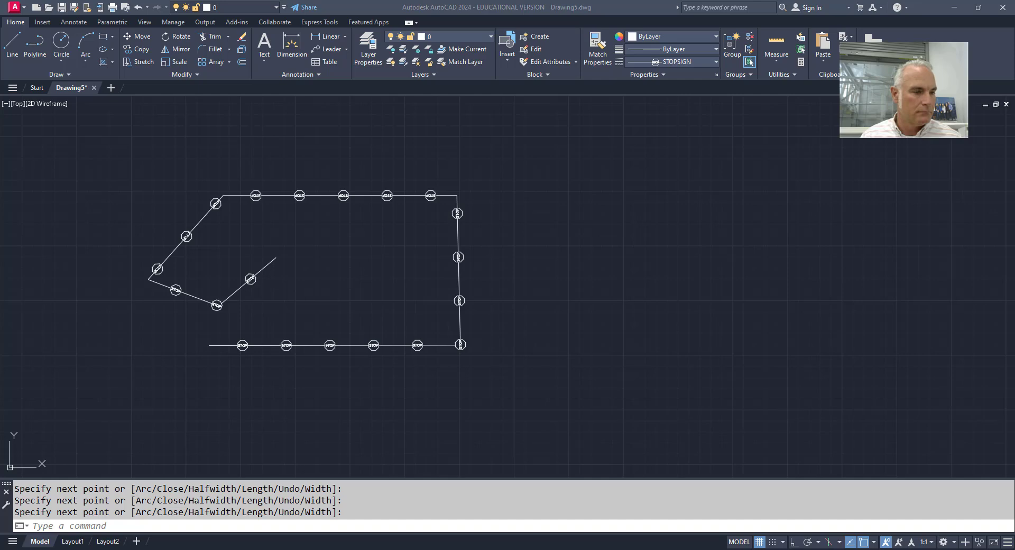
- Bring up StopSign.lin in Notepad, highlight the shape file path, and place the cursor before s=1
key(alt+Tab)
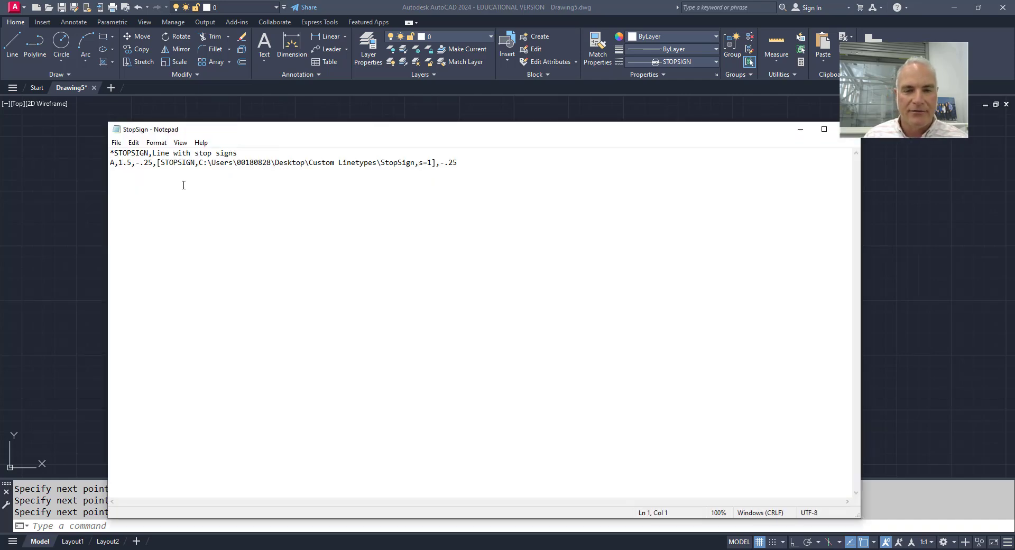
ctrl+scroll(144, 180, up, 11)
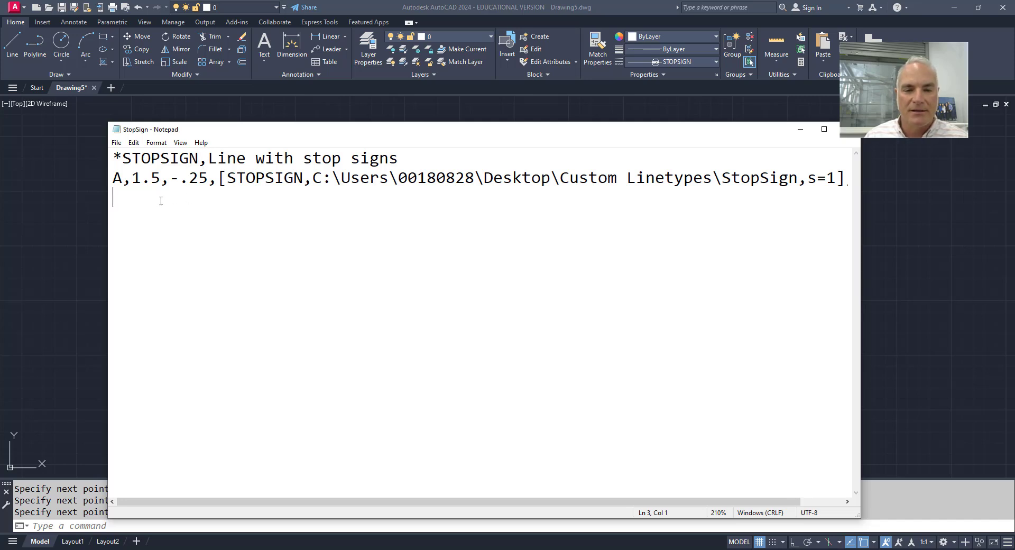
drag(121, 186, 511, 193)
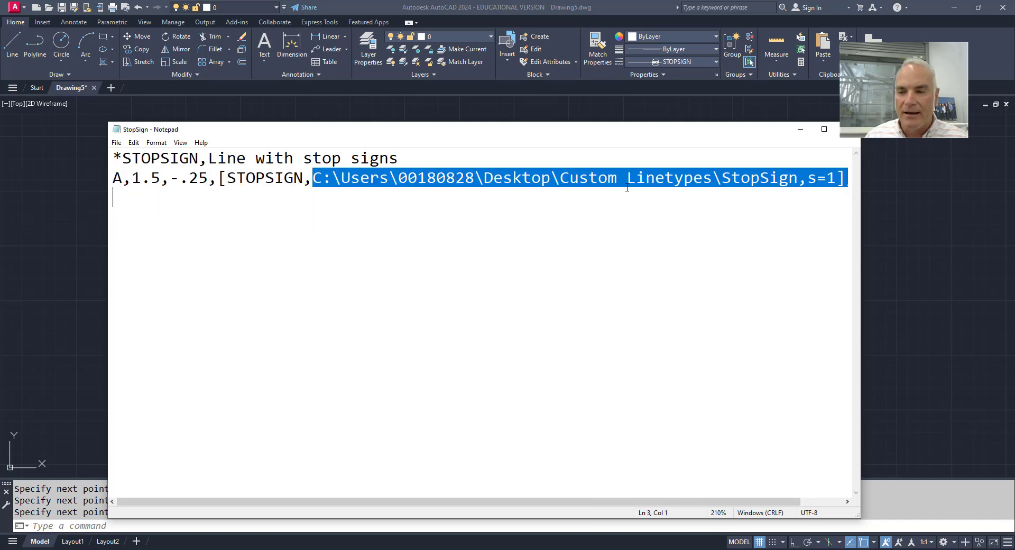
drag(626, 188, 797, 181)
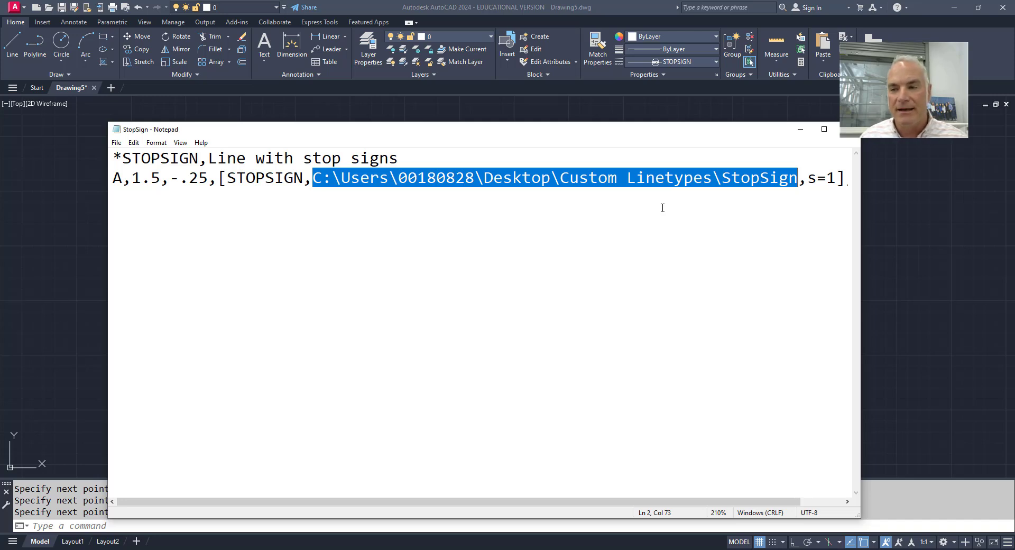
click(807, 178)
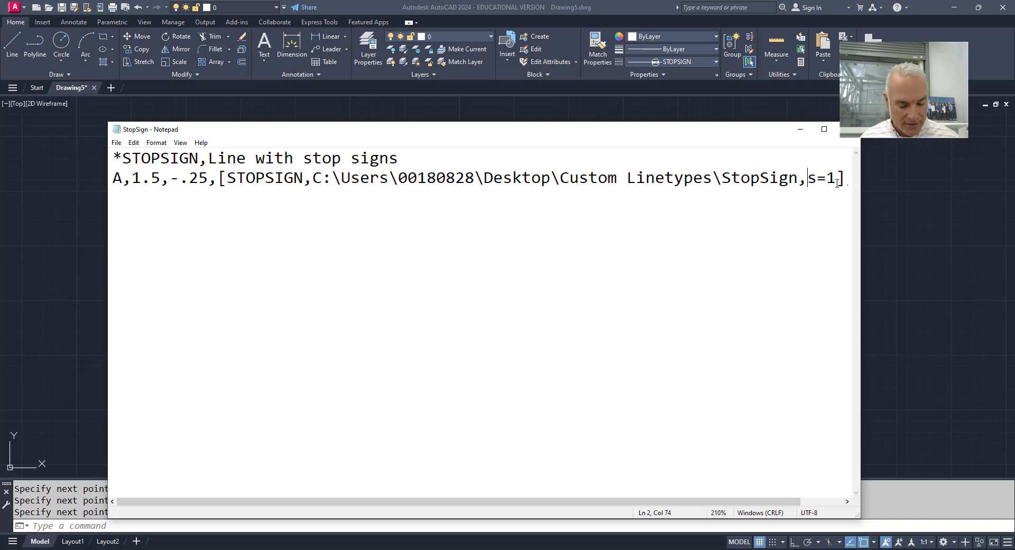
- Insert 'u=0,' before s=1, save StopSign.lin, and return to the AutoCAD drawing
text(u)
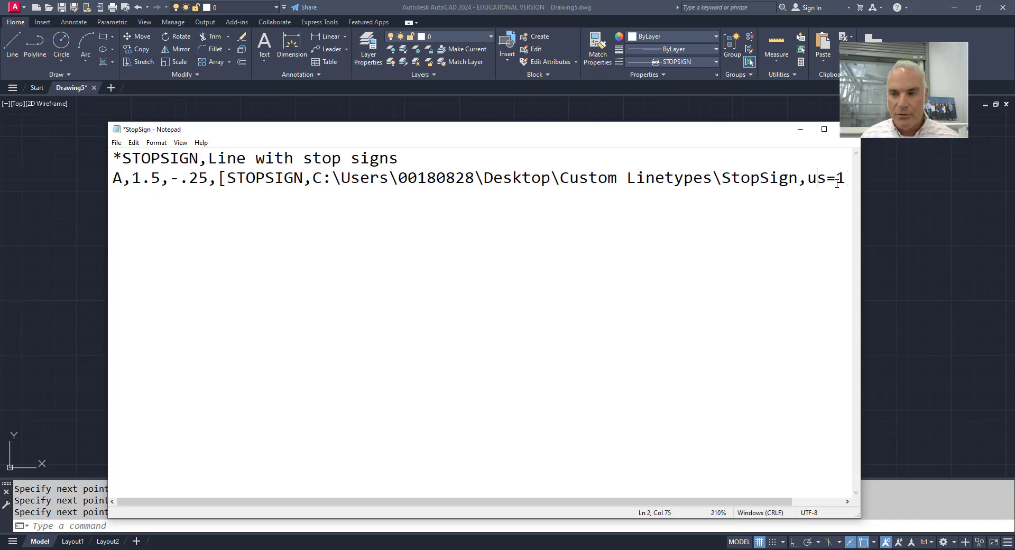
text(=)
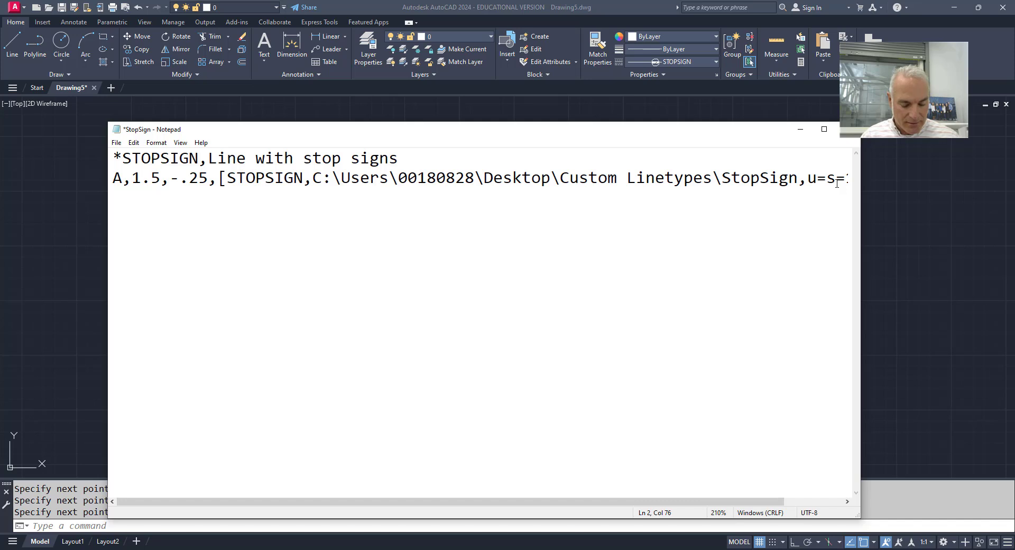
text(0)
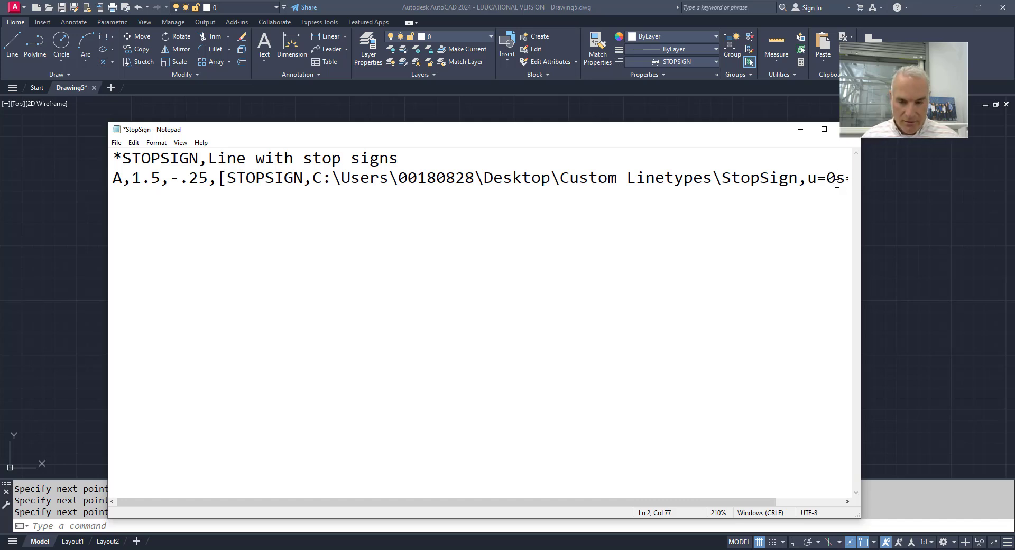
text(,)
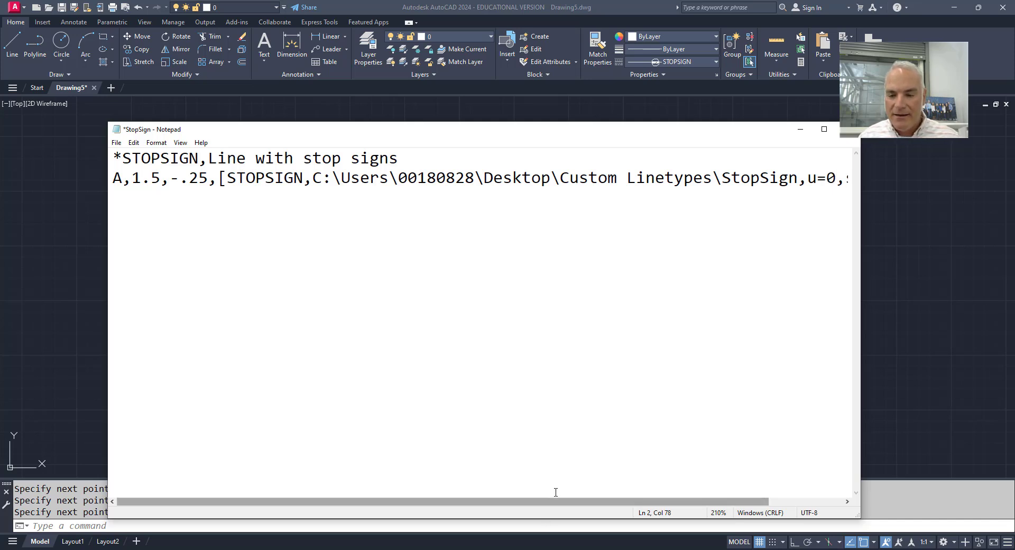
drag(559, 500, 620, 500)
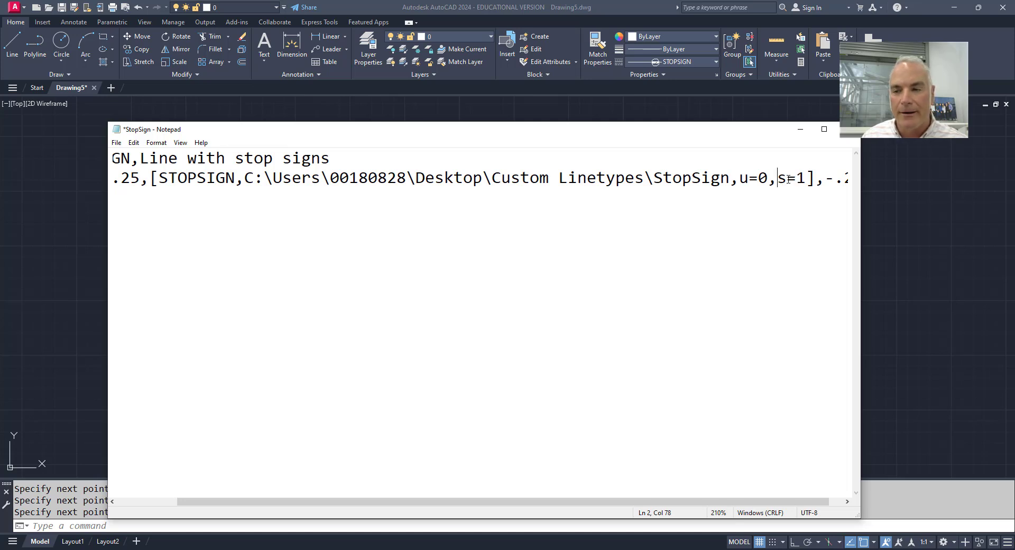
click(116, 143)
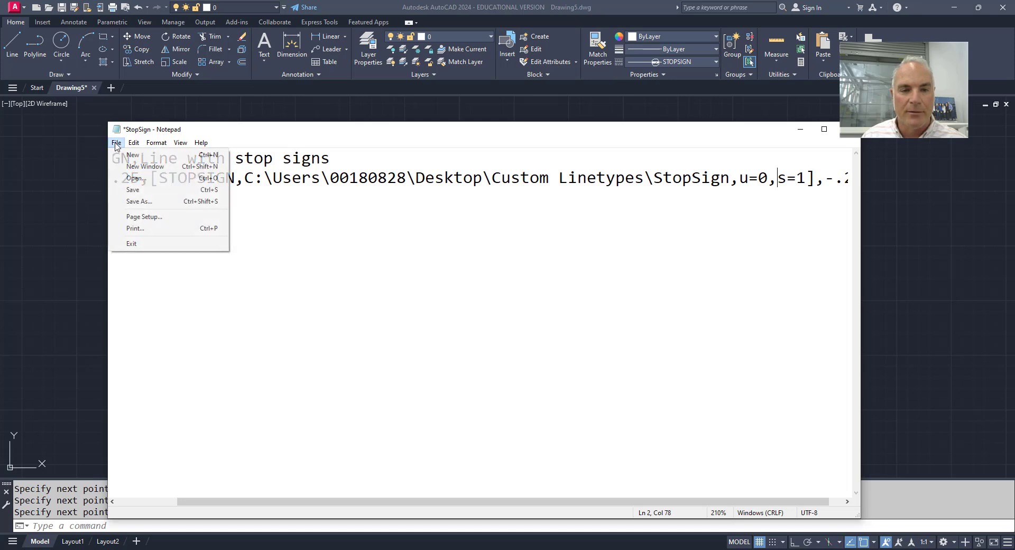
click(133, 191)
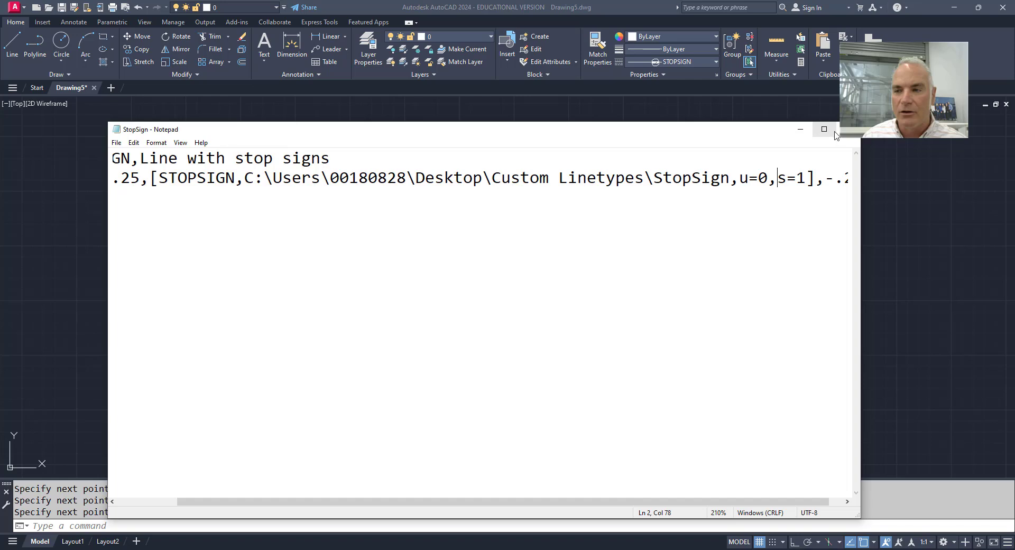
click(800, 128)
scroll(434, 270, down, 2)
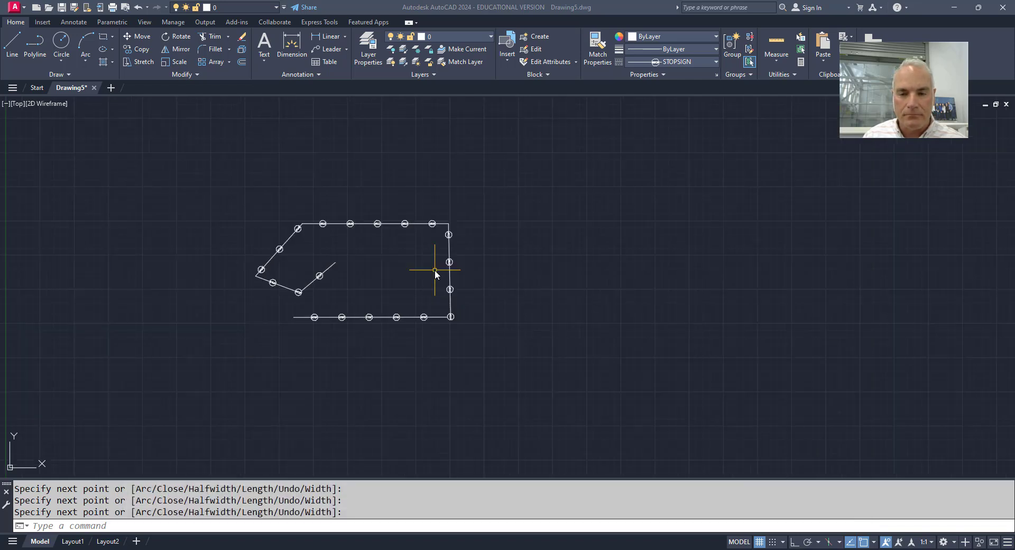
- Erase the existing stop-sign polyline with a crossing selection
click(446, 345)
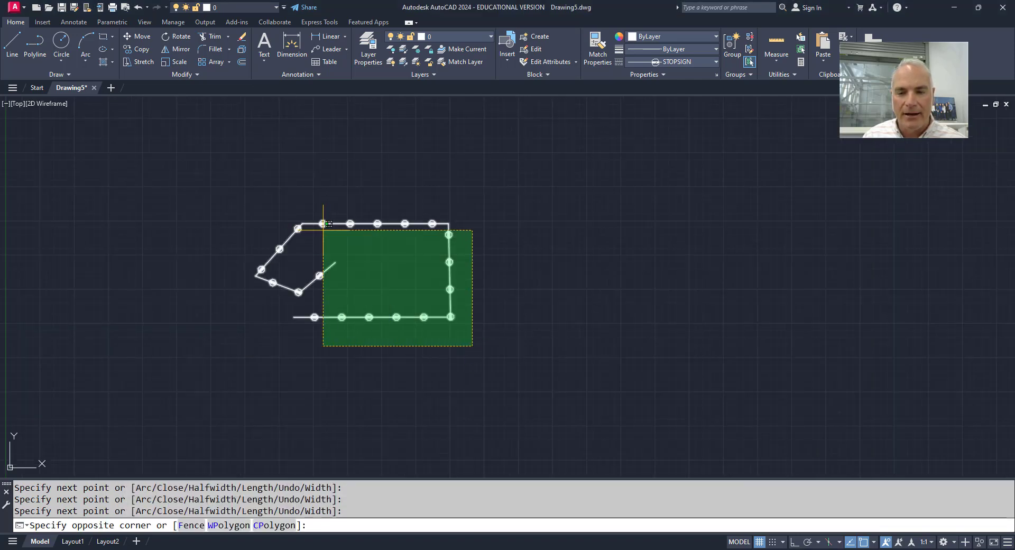
click(226, 187)
key(Delete)
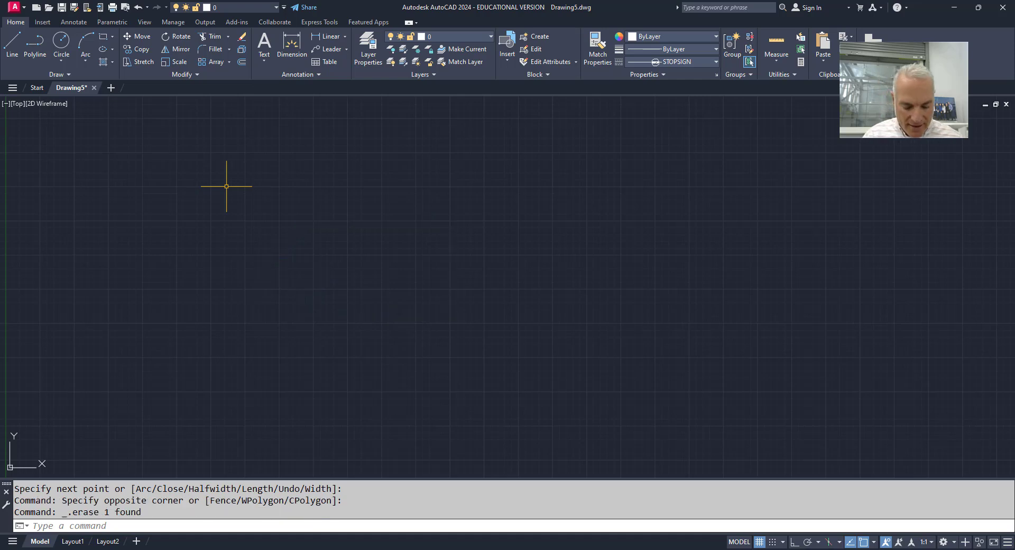
- Reload the STOPSIGN linetype from StopSign.lin through the LINETYPE manager
text(linetype)
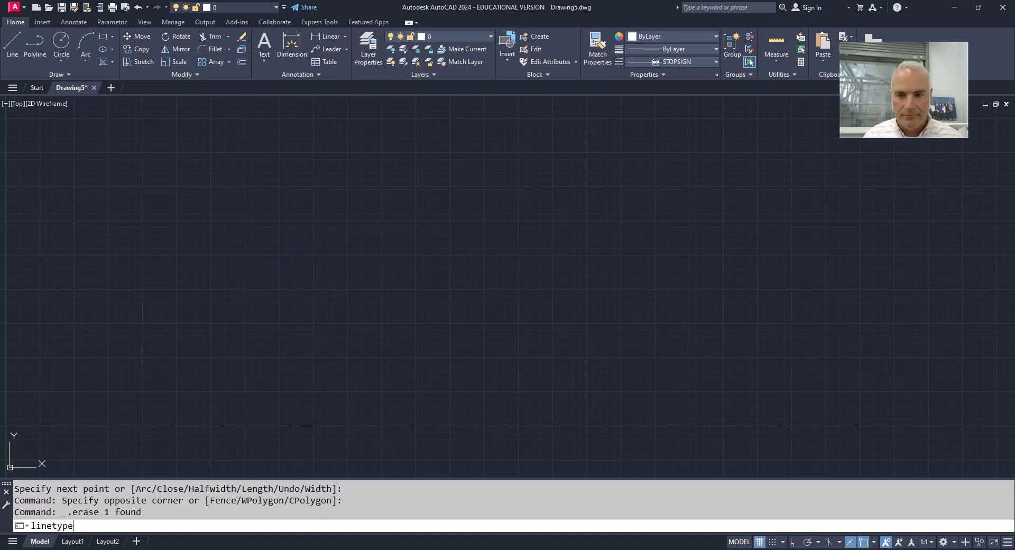
key(Return)
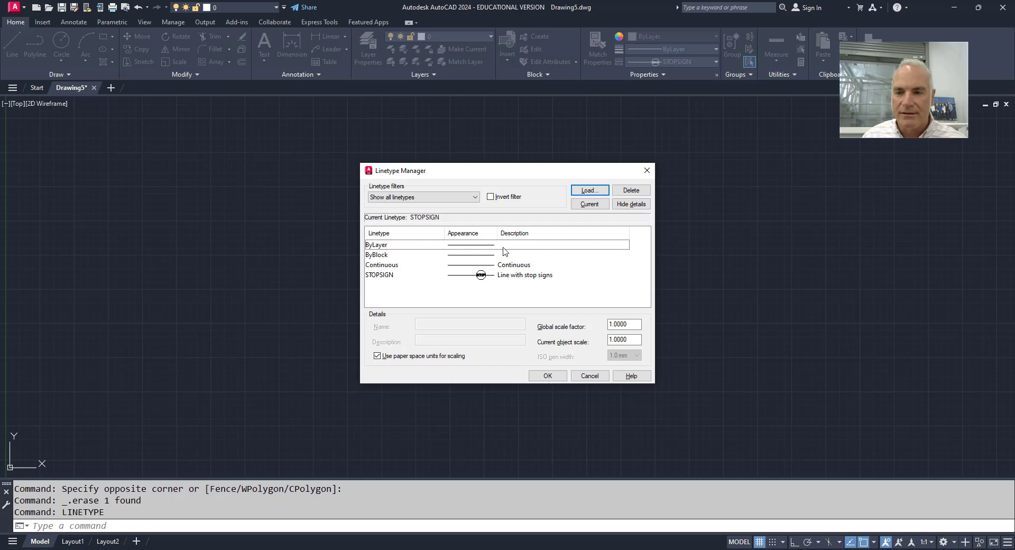
click(588, 191)
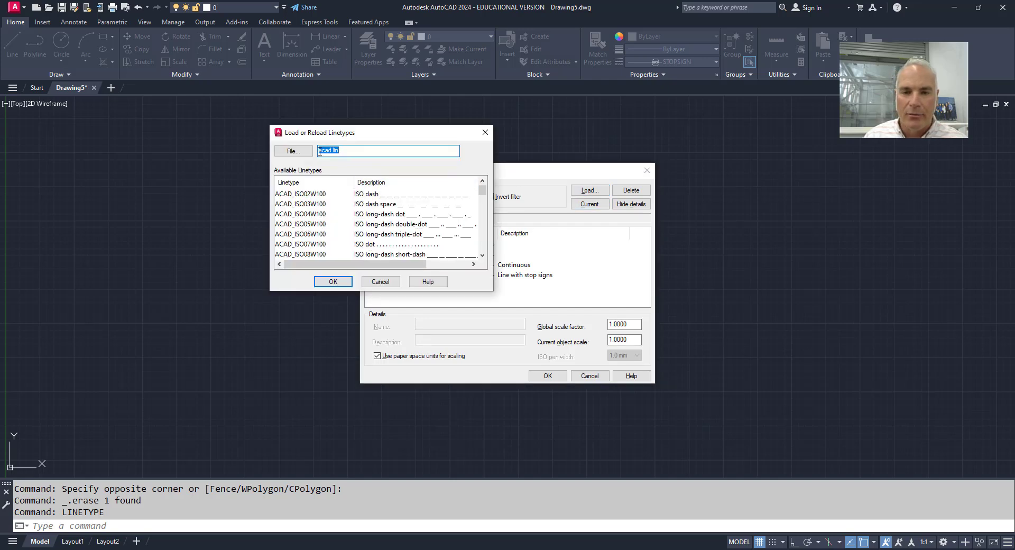
click(293, 151)
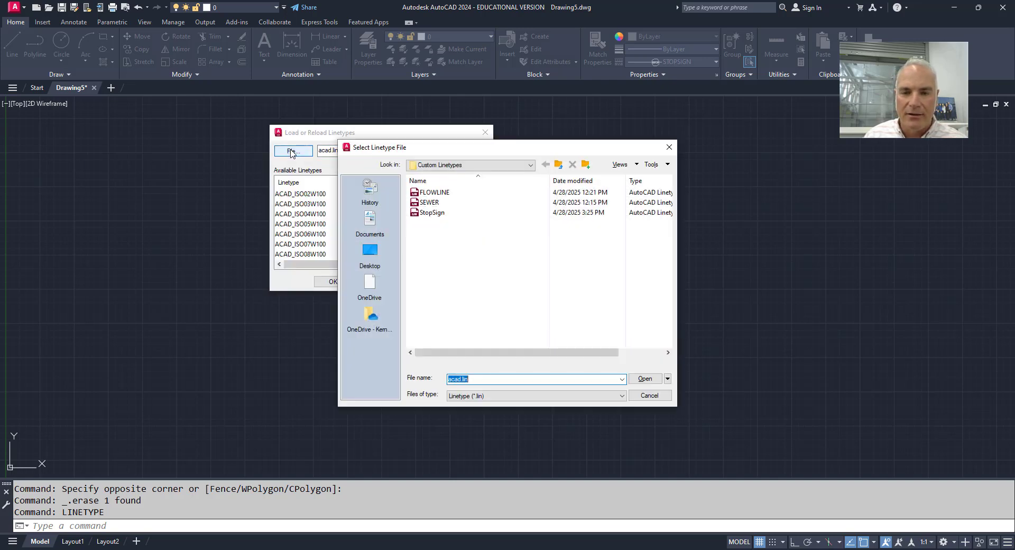
click(432, 212)
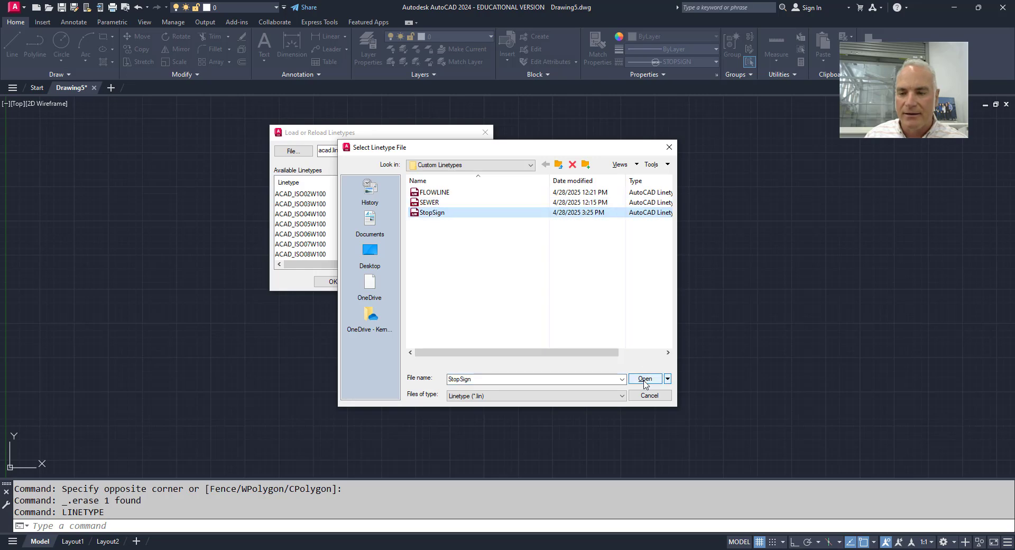
click(644, 378)
click(296, 194)
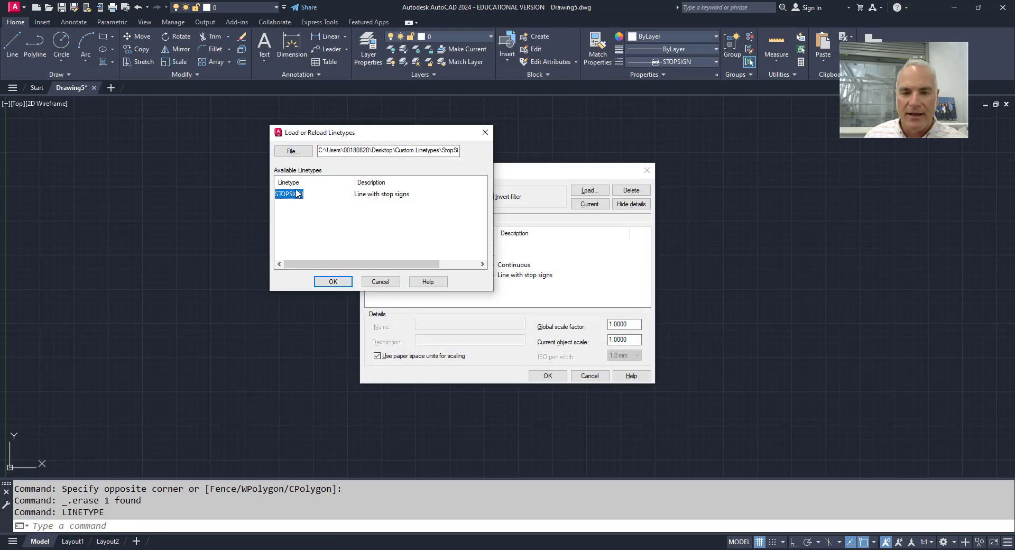
click(341, 281)
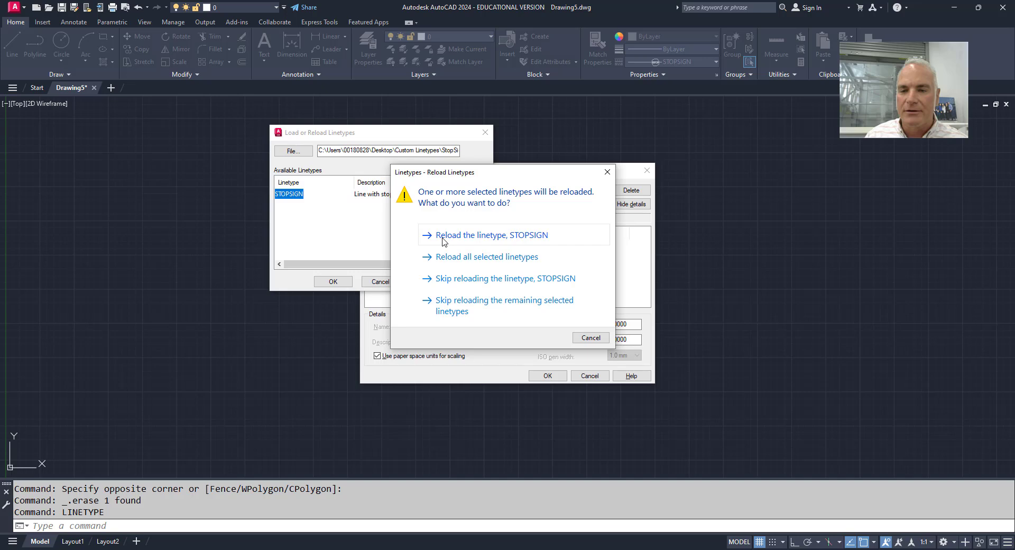
click(443, 240)
click(538, 373)
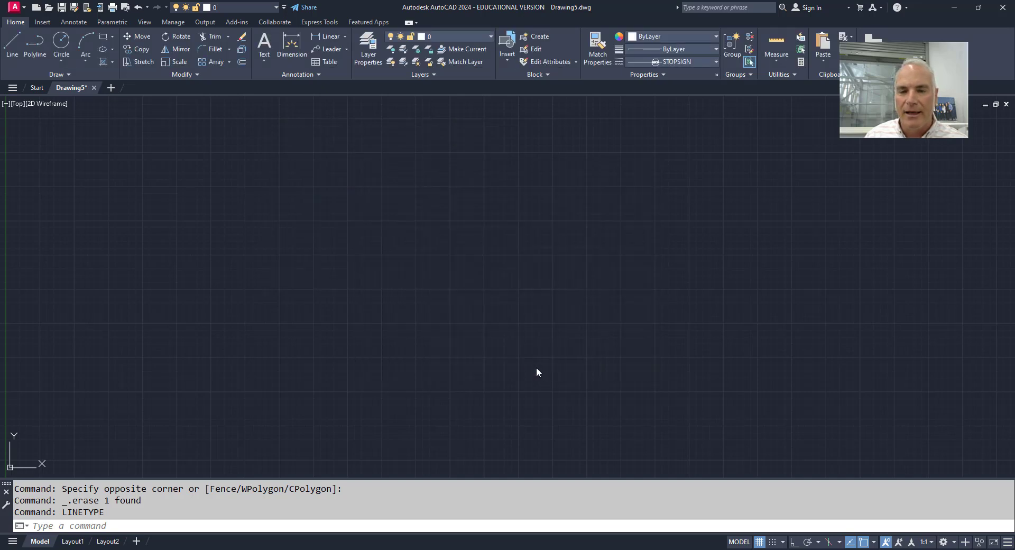
- Draw a new four-point STOPSIGN polyline with a diagonal run up to the upper right
click(34, 45)
click(187, 255)
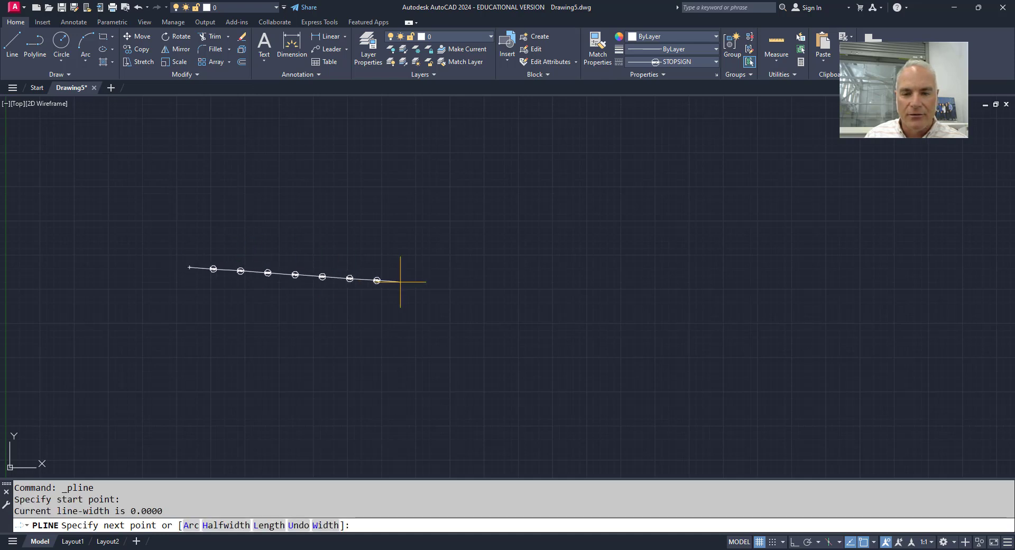
scroll(399, 281, up, 4)
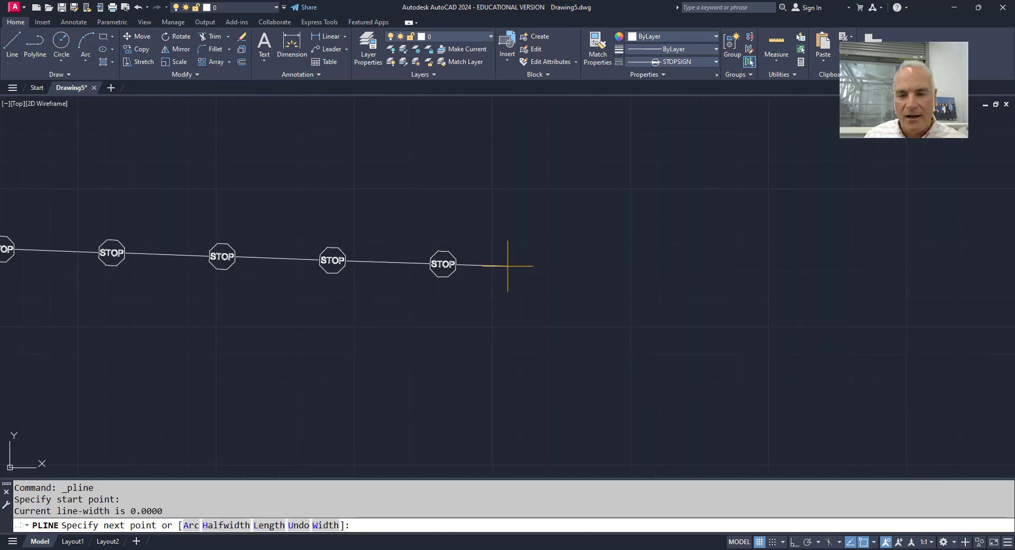
middle_drag(499, 264, 487, 306)
click(511, 311)
middle_drag(551, 223, 507, 353)
scroll(509, 344, down, 2)
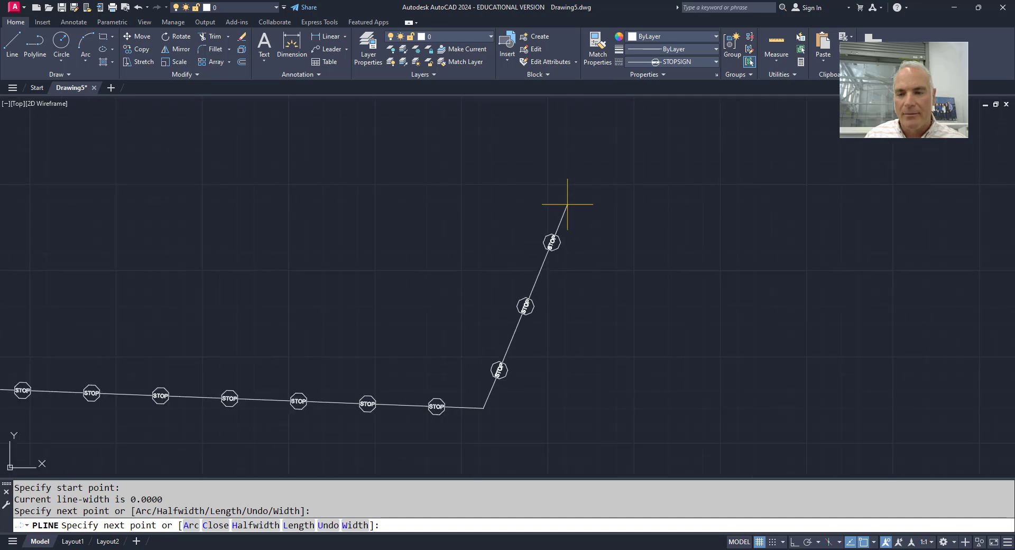
click(574, 189)
click(117, 176)
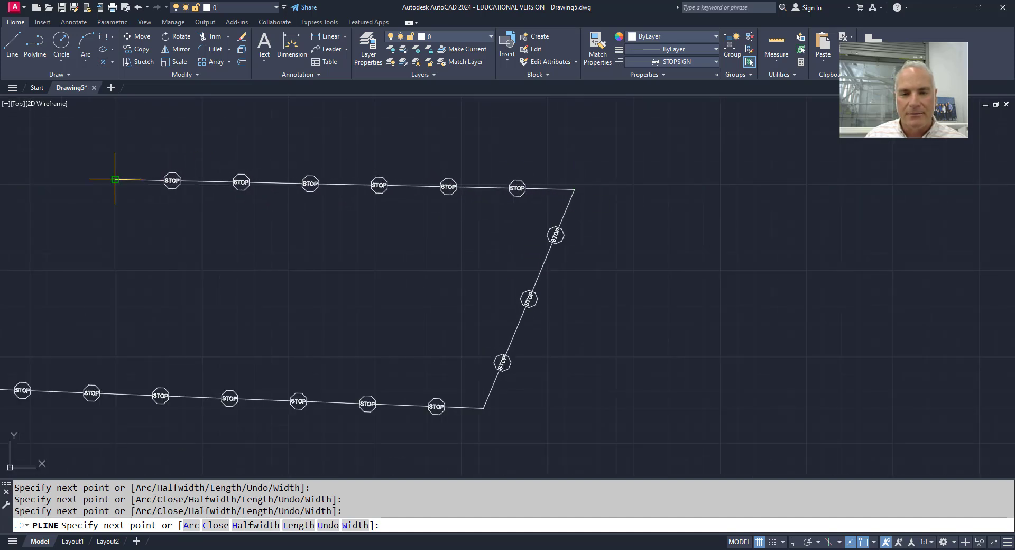
key(Return)
- Zoom and pan along the polyline to check the tilted stop signs
scroll(226, 194, up, 4)
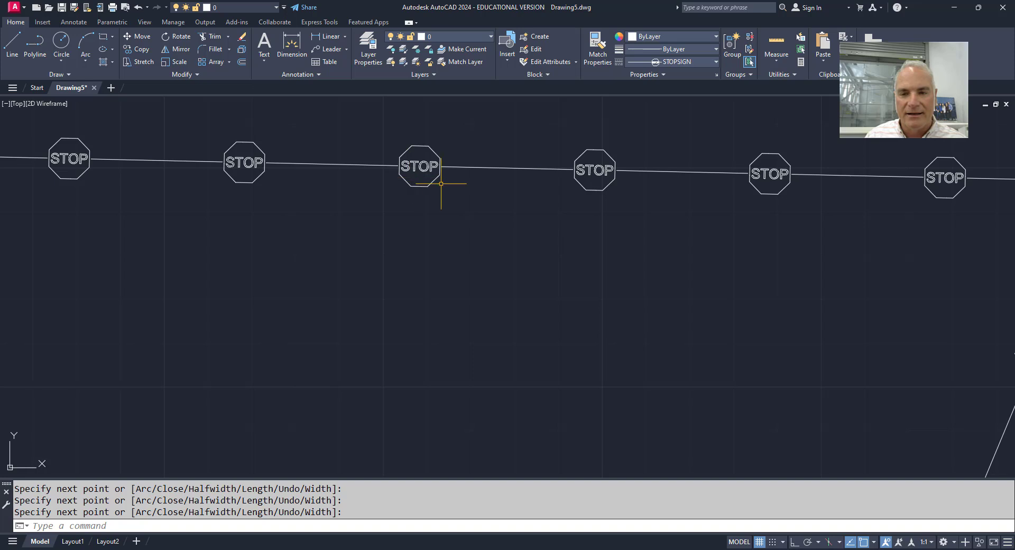
scroll(525, 227, down, 2)
scroll(525, 227, down, 2)
scroll(537, 208, up, 5)
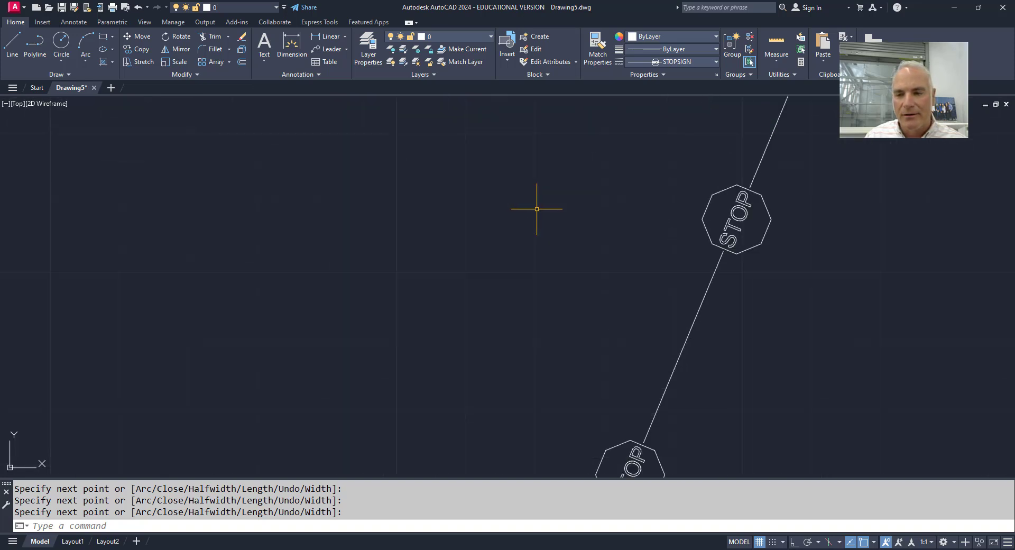
scroll(553, 261, down, 4)
middle_drag(410, 274, 363, 279)
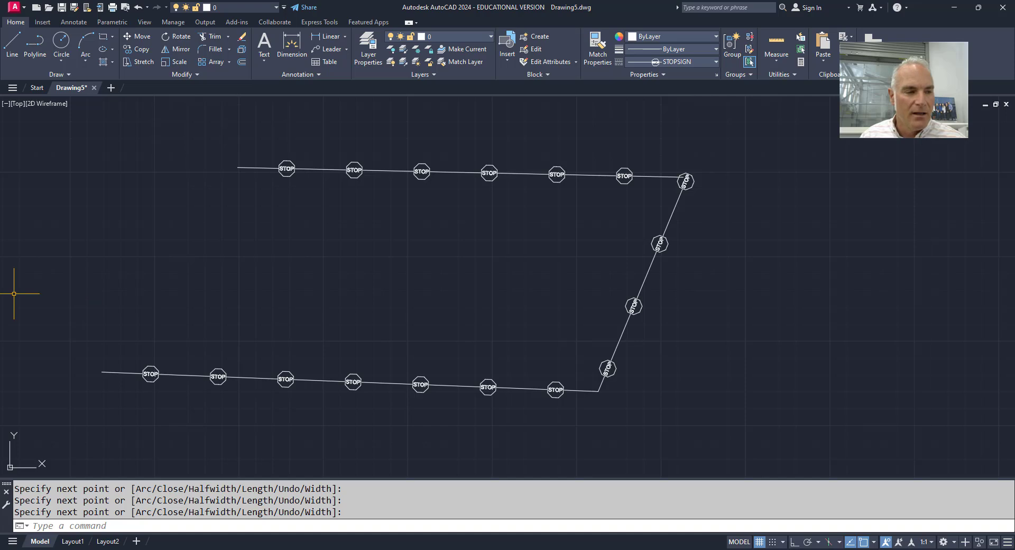
- In Notepad, replace u=0 with a=0 on line 2 and save StopSign.lin
key(alt+Tab)
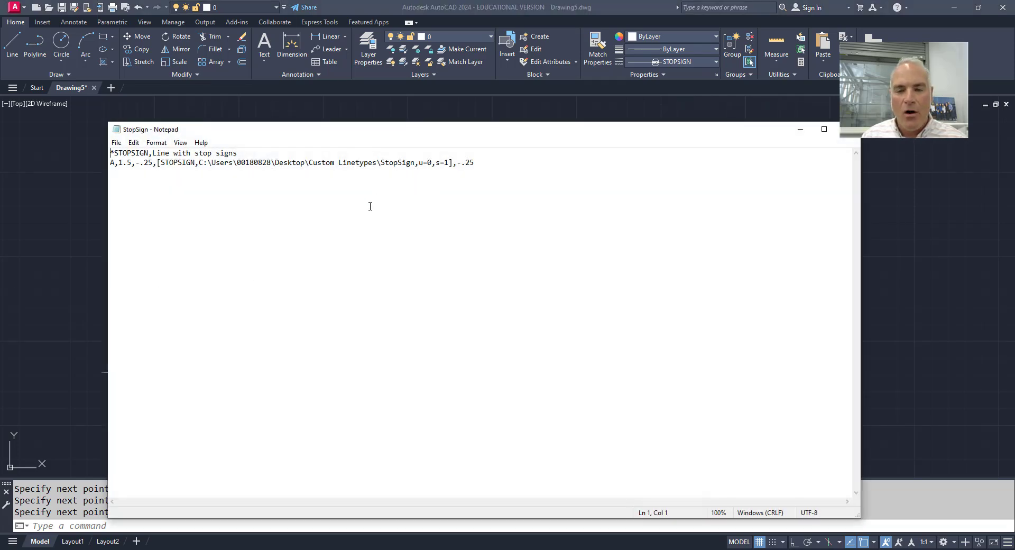
ctrl+scroll(416, 177, up, 8)
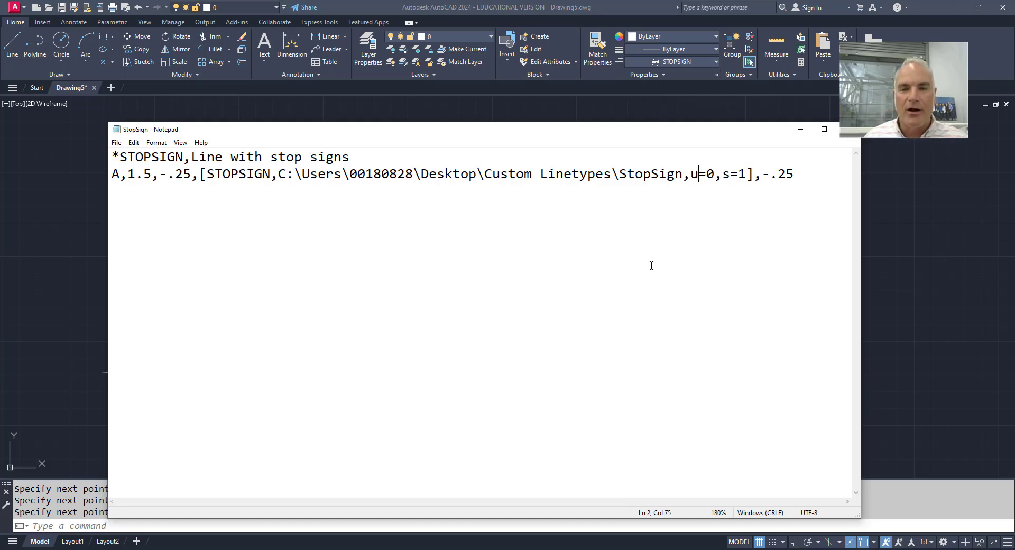
key(BackSpace)
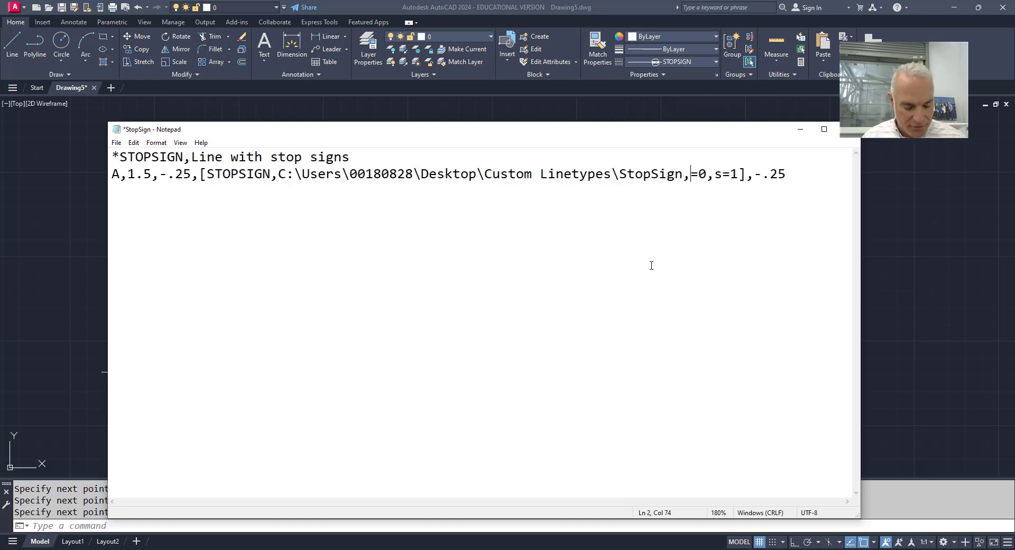
text(a)
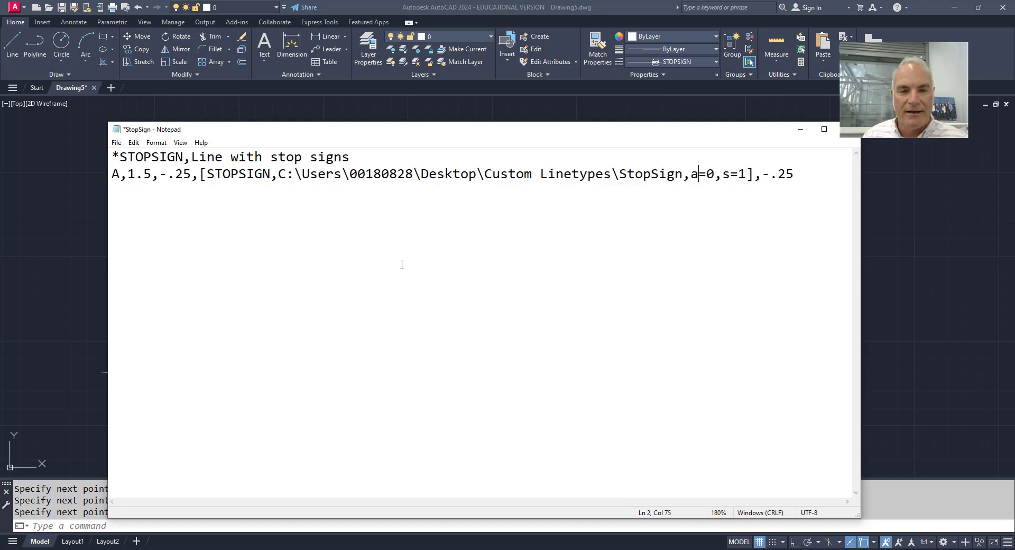
click(116, 143)
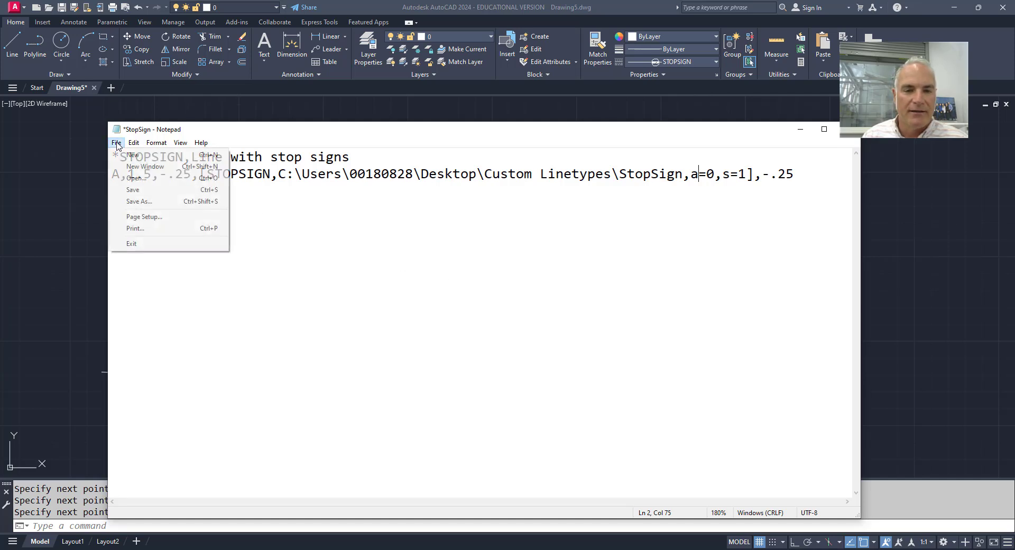
click(133, 189)
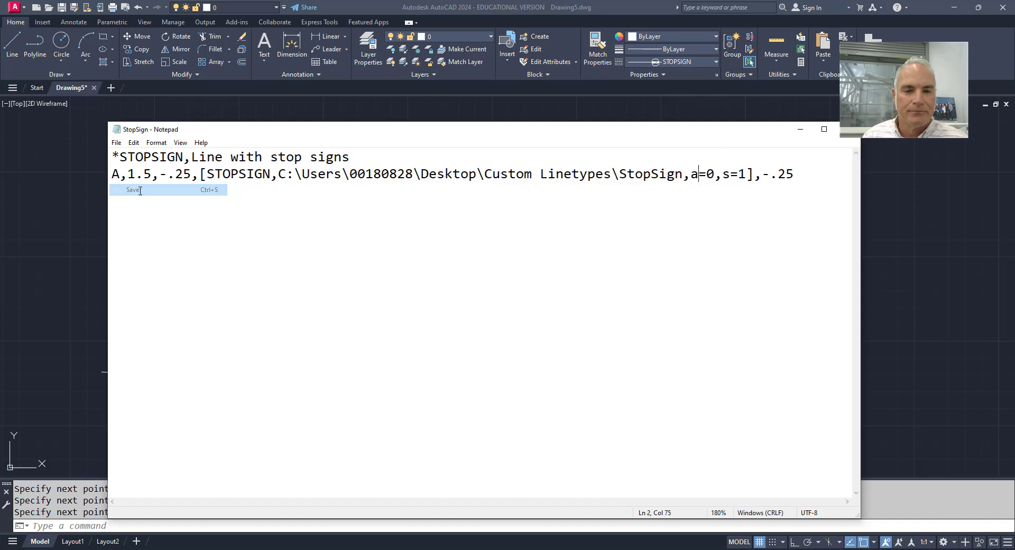
- Close Notepad and erase the old stop-sign polyline in AutoCAD
click(848, 129)
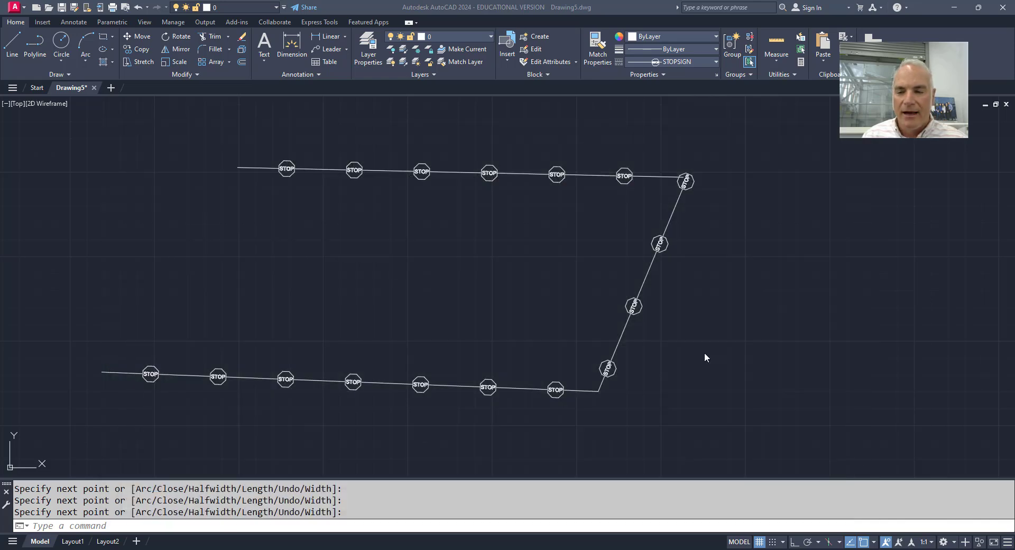
click(670, 373)
click(612, 324)
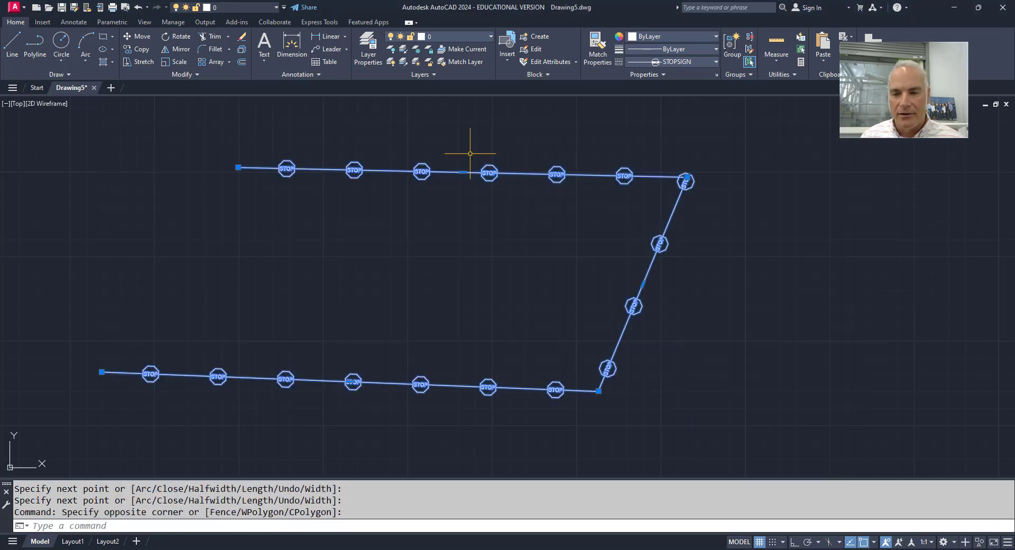
key(Delete)
- Reload STOPSIGN from the edited StopSign.lin via the LINETYPE manager
text(l)
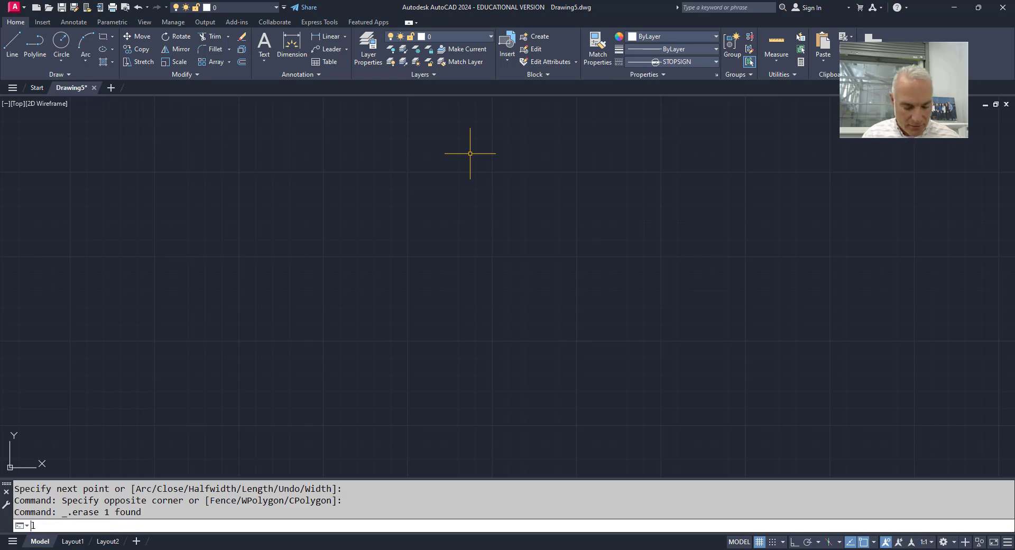
text(inetype)
key(Return)
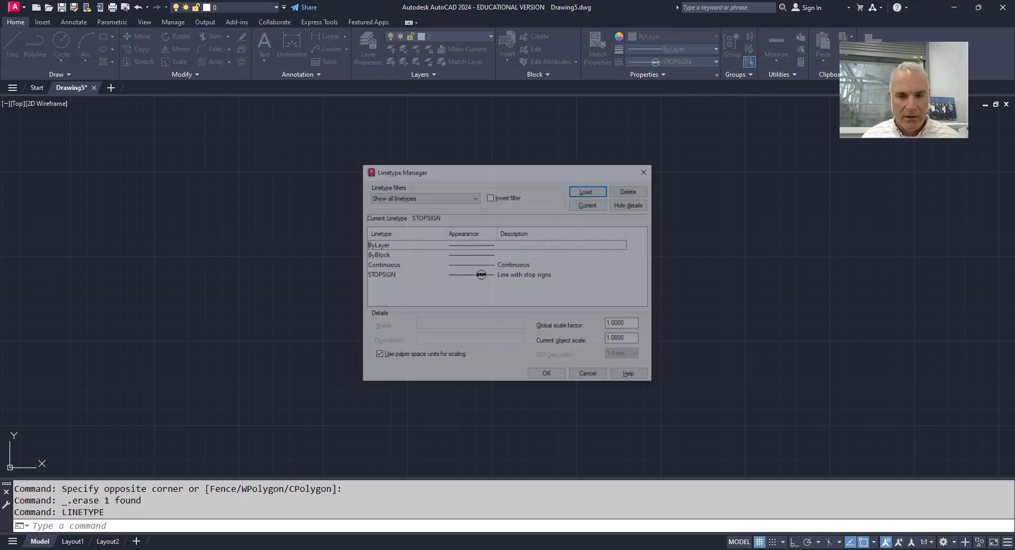
click(589, 190)
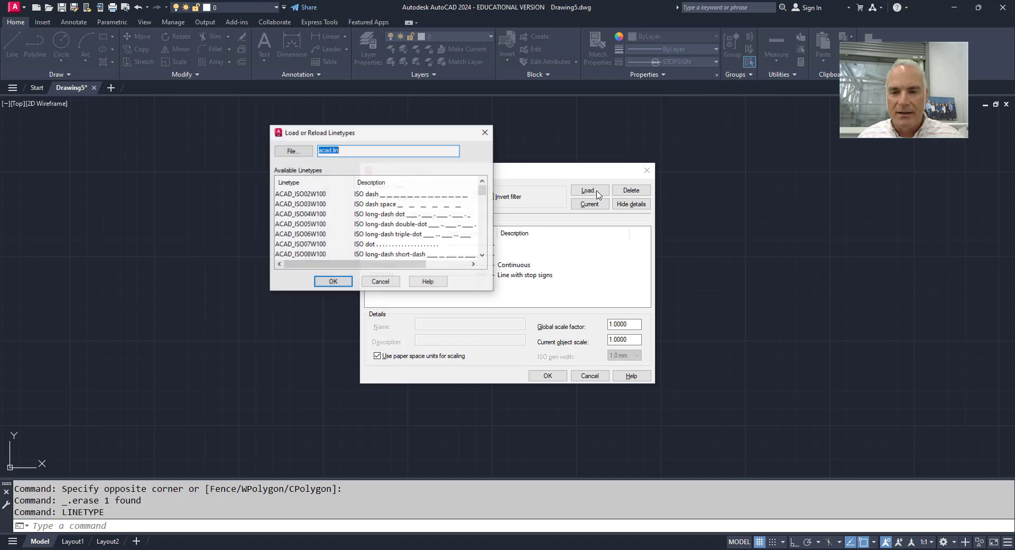
click(292, 151)
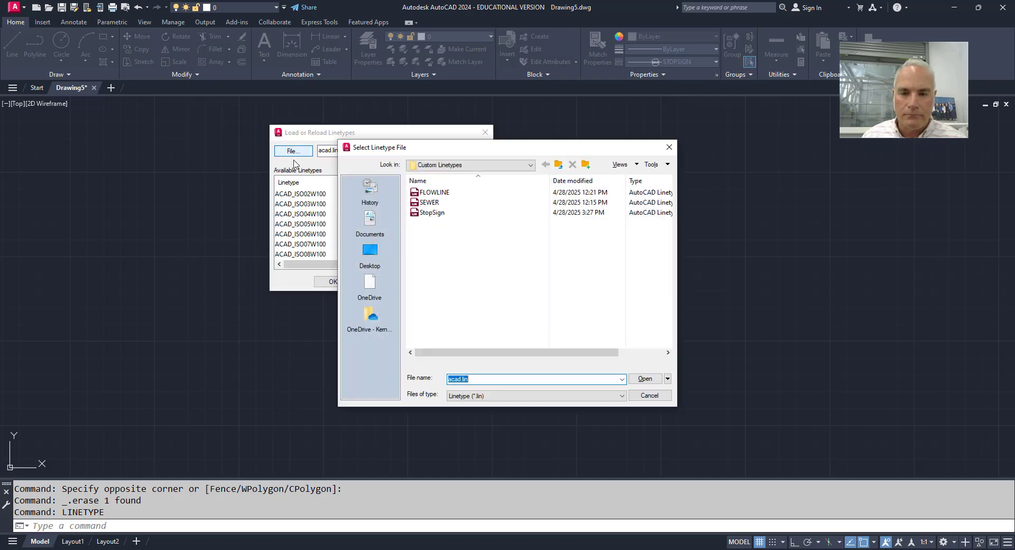
click(431, 212)
click(644, 379)
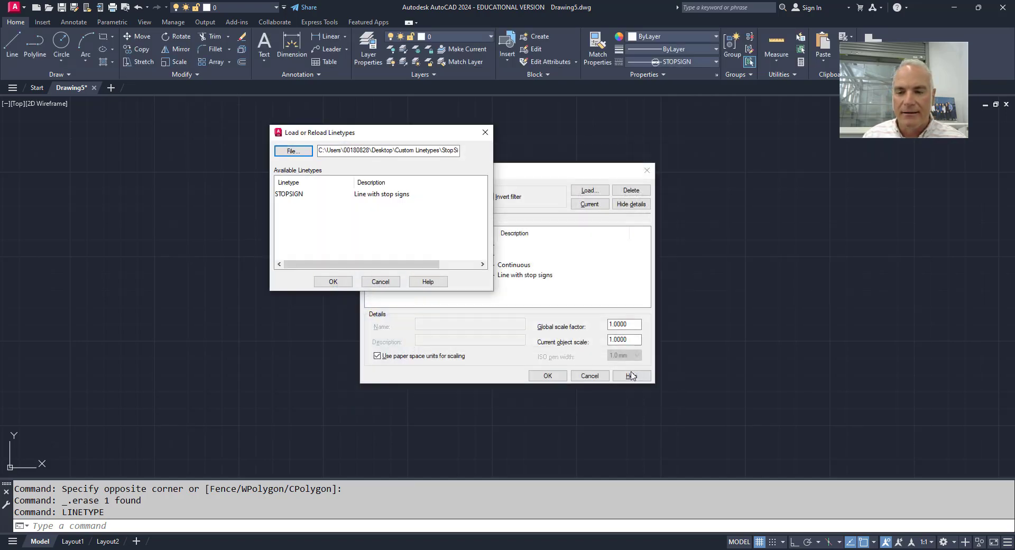
click(288, 194)
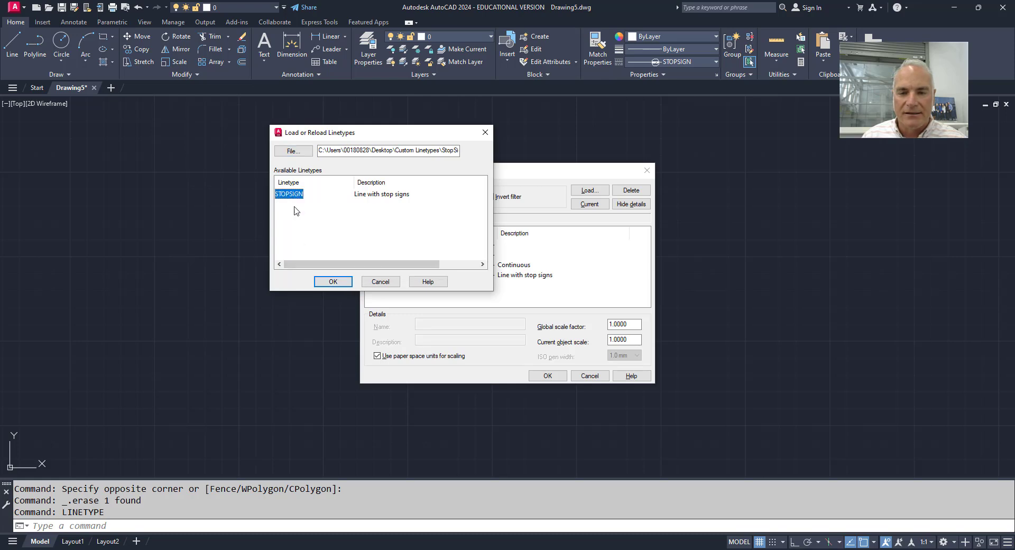
click(331, 281)
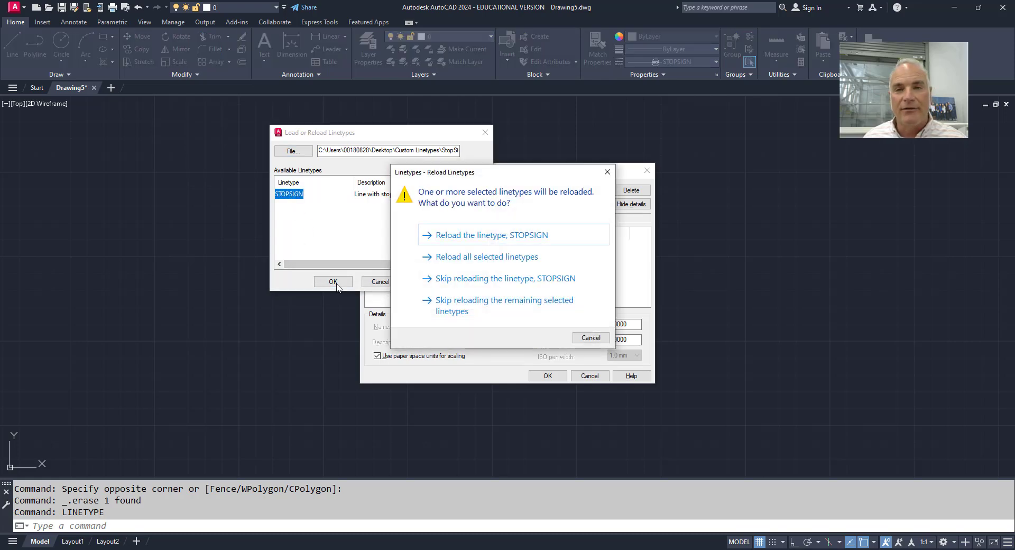
click(441, 242)
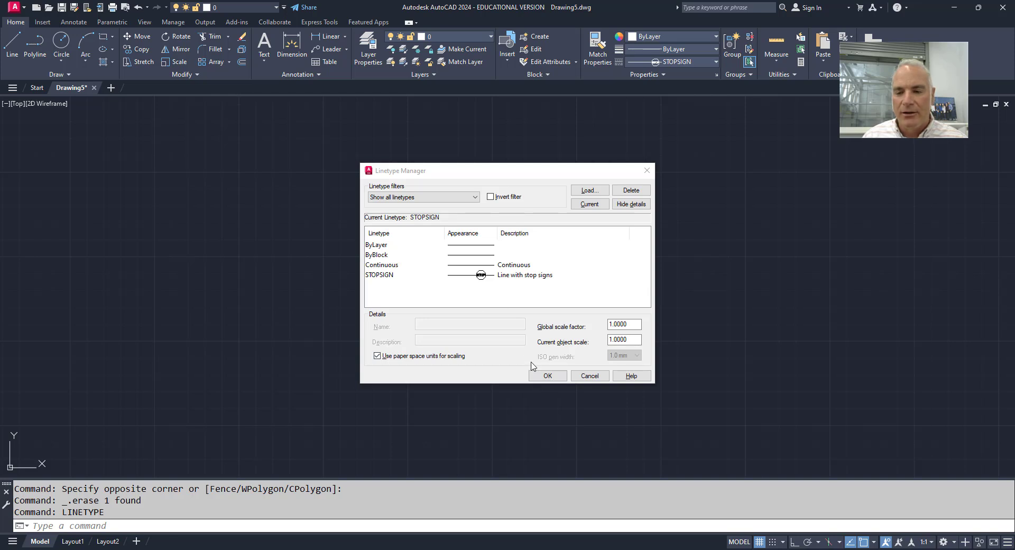
- Draw a seven-point zigzag STOPSIGN polyline across the canvas
click(545, 375)
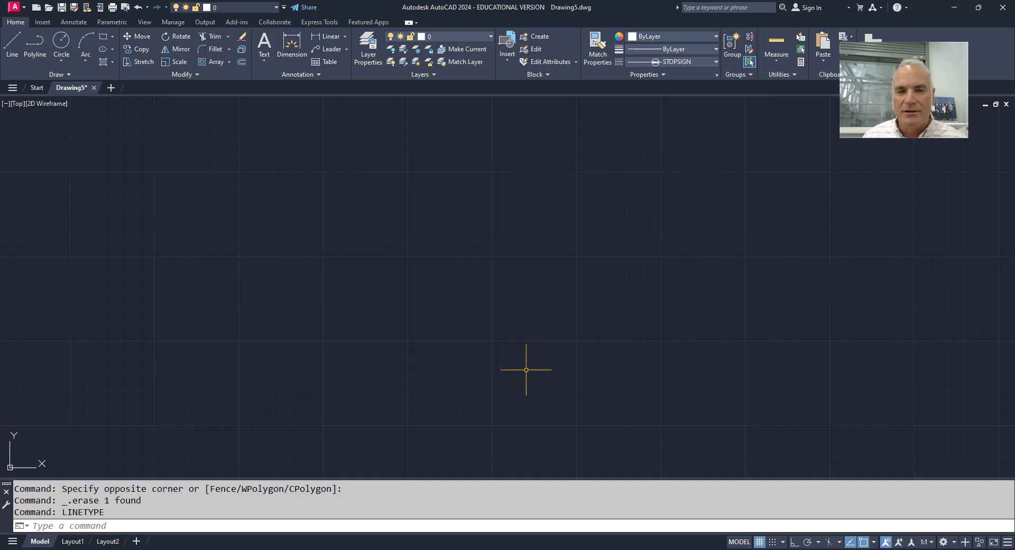
click(37, 46)
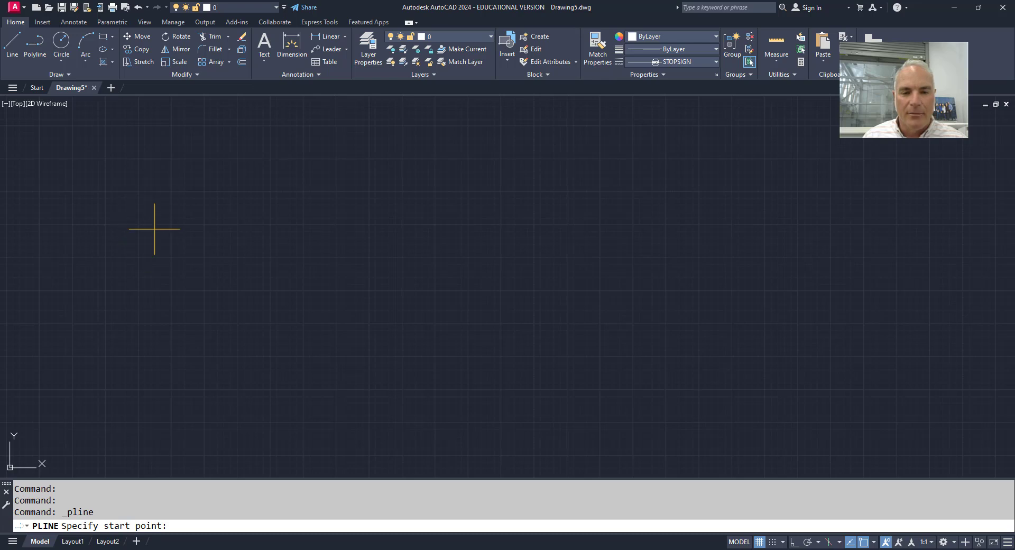
click(118, 229)
scroll(222, 243, up, 5)
scroll(248, 271, down, 5)
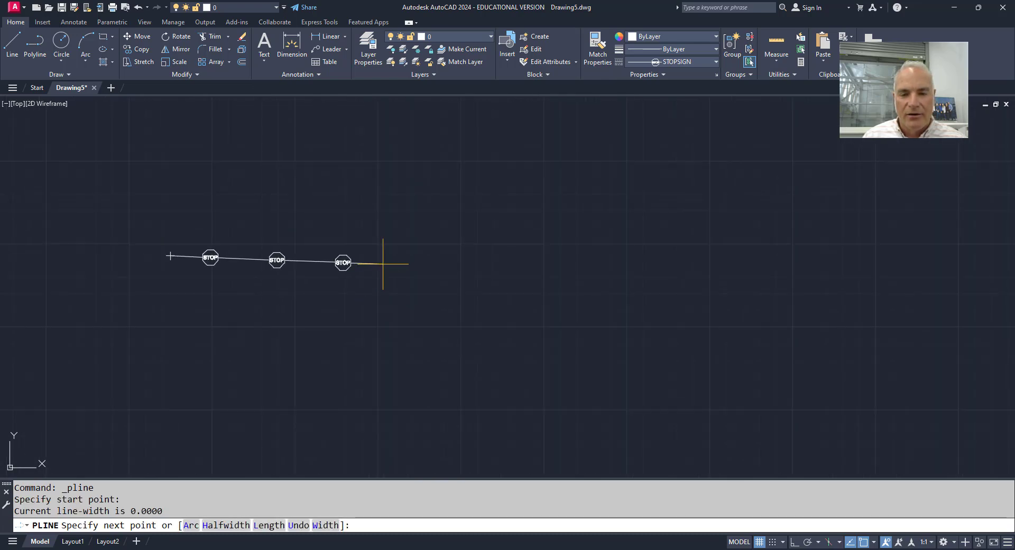
click(427, 324)
click(527, 195)
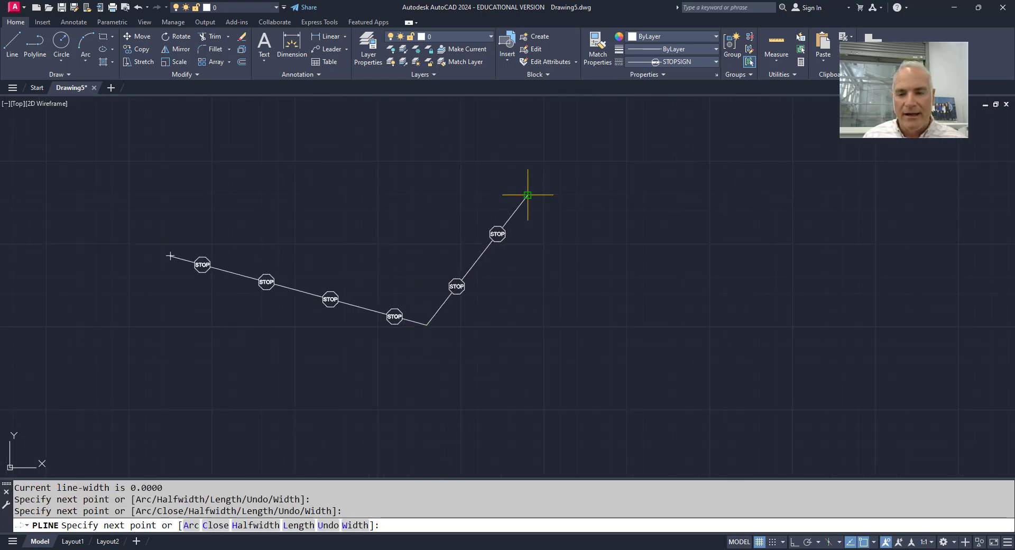
click(437, 146)
click(332, 242)
click(265, 144)
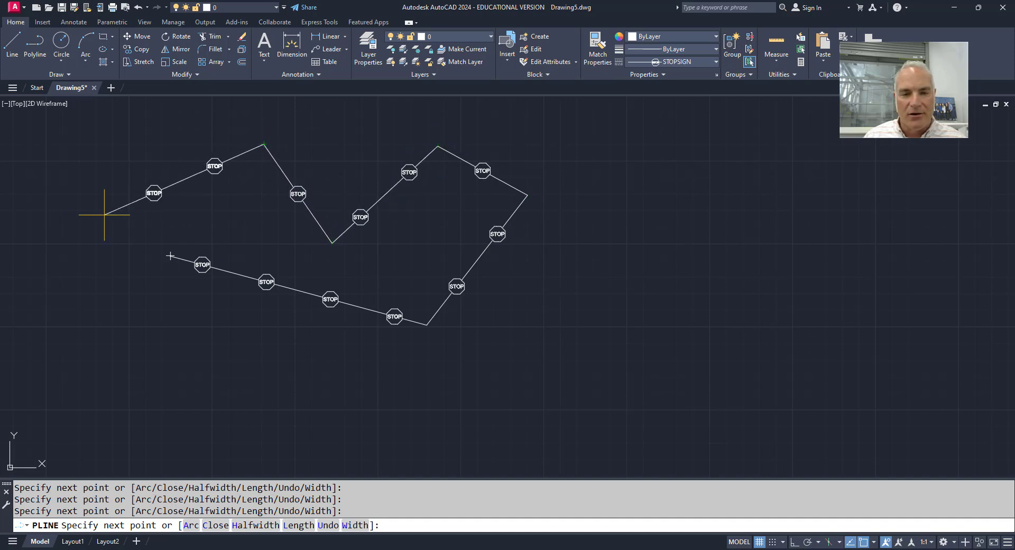
click(57, 231)
key(Return)
- Zoom and pan to confirm every STOP sign stays upright
scroll(83, 228, up, 6)
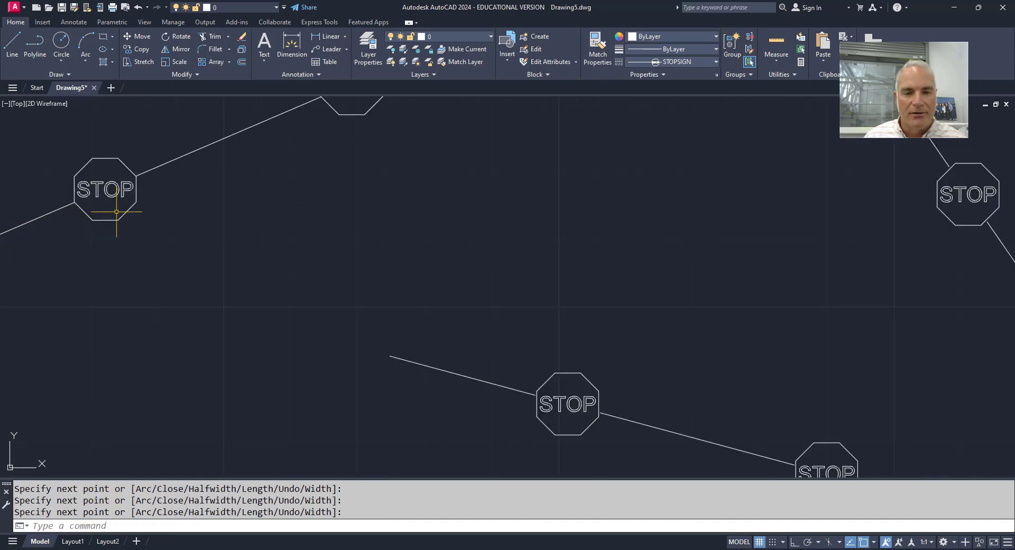
scroll(427, 267, down, 2)
mouse_move(519, 276)
middle_down()
mouse_move(311, 206)
mouse_move(152, 240)
middle_up()
scroll(569, 259, down, 2)
middle_drag(569, 259, 673, 236)
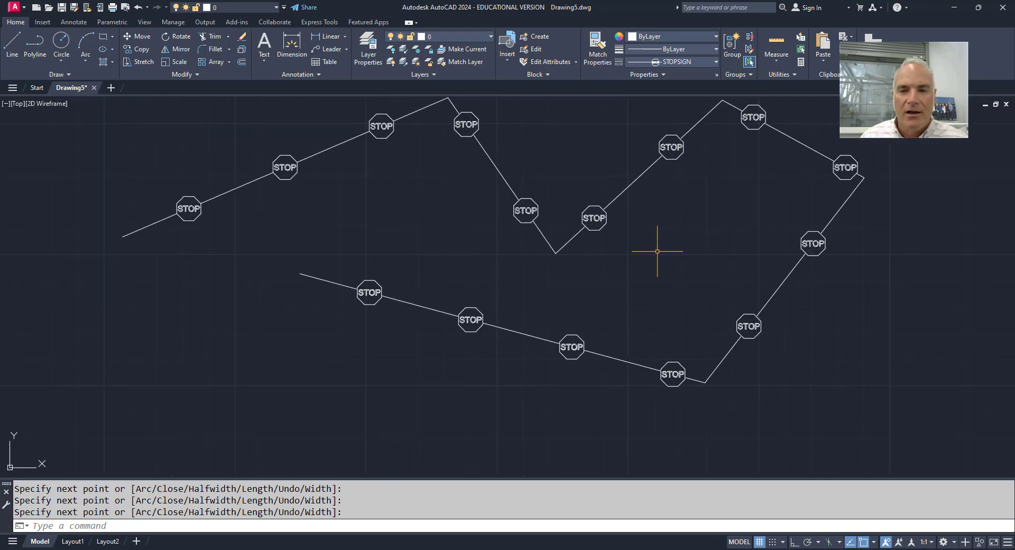